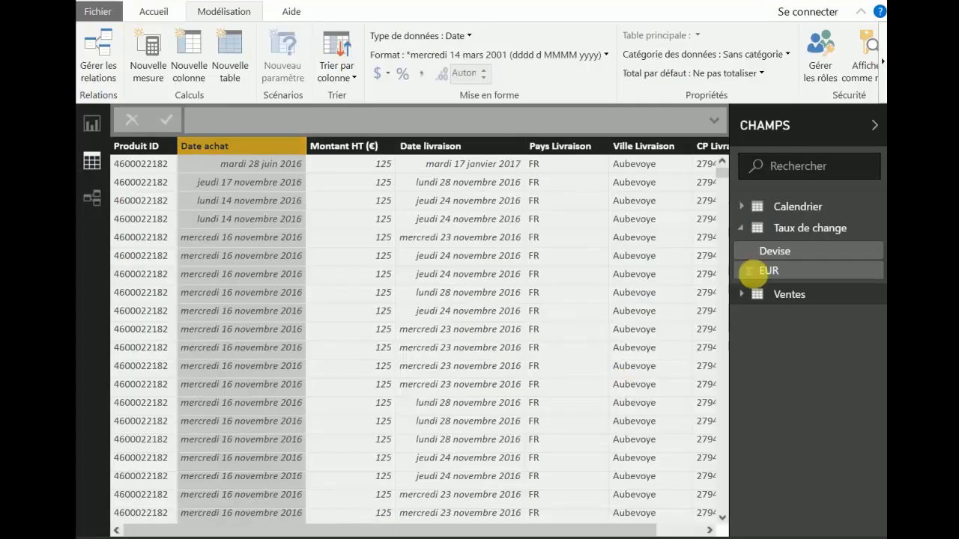
# - Review the EUR rates in the Taux de change table against the exchange-rate table on boursier.com/devises
pyautogui.click(807, 230)
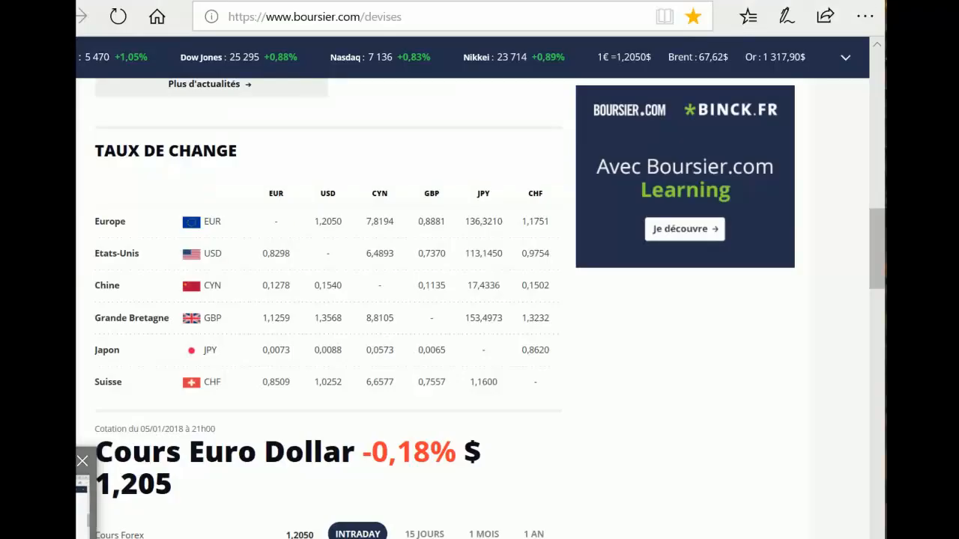
pyautogui.click(83, 501)
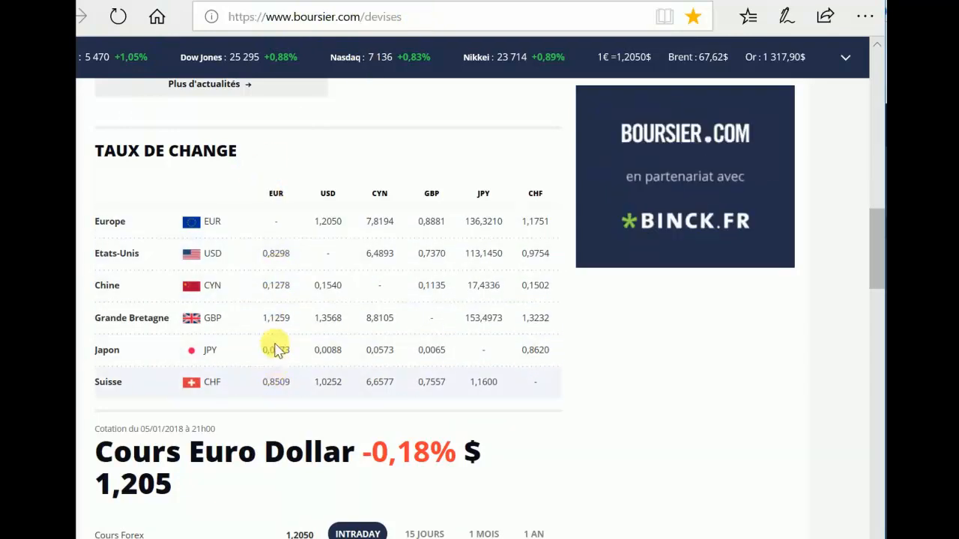
pyautogui.scroll(1, 278, 274)
pyautogui.scroll(-2, 279, 276)
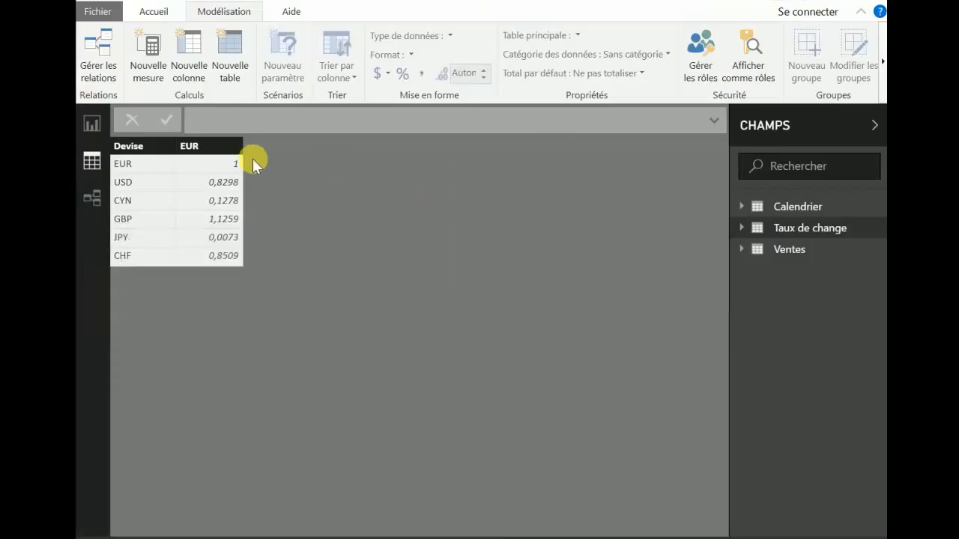
pyautogui.click(223, 155)
pyautogui.click(337, 304)
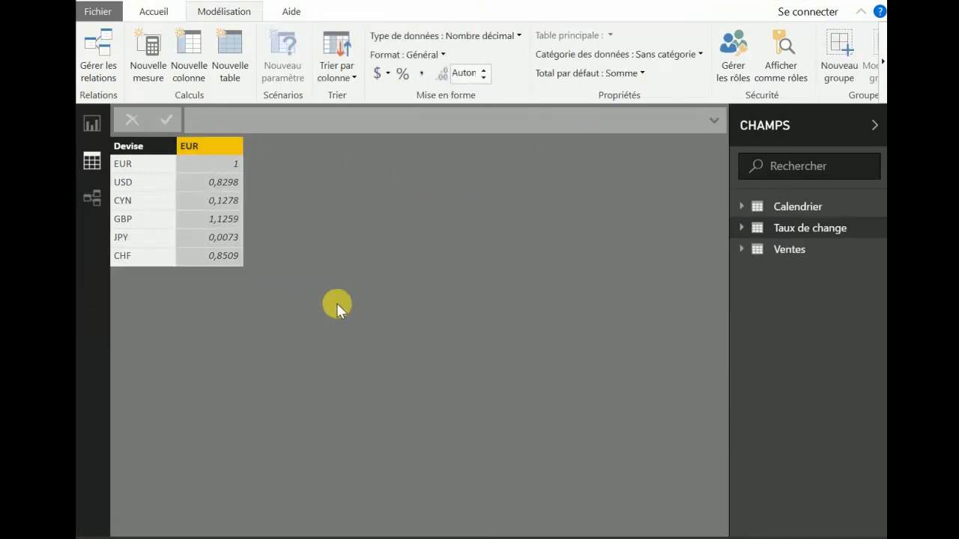
pyautogui.click(154, 11)
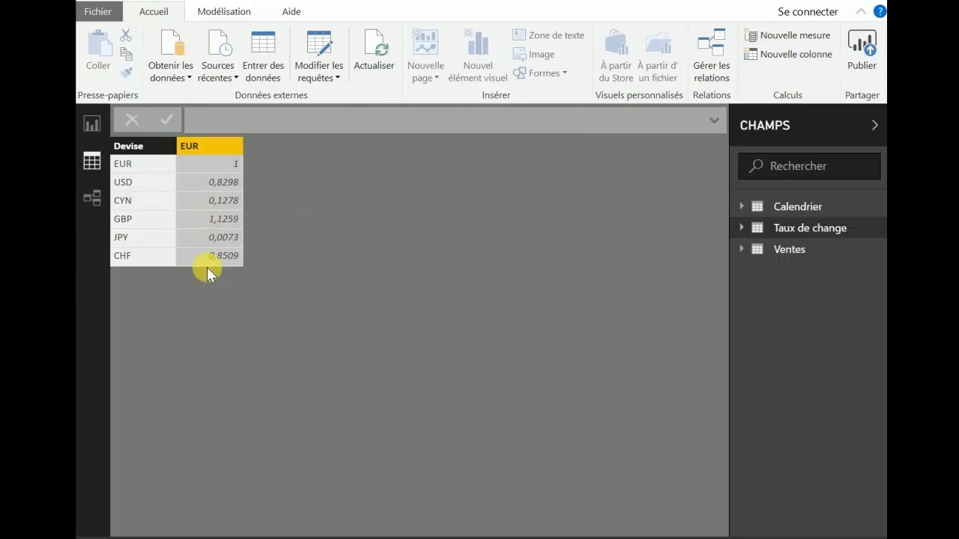
# - Add a matrix to the report page with Mois as rows and the CA measure as values
pyautogui.click(92, 124)
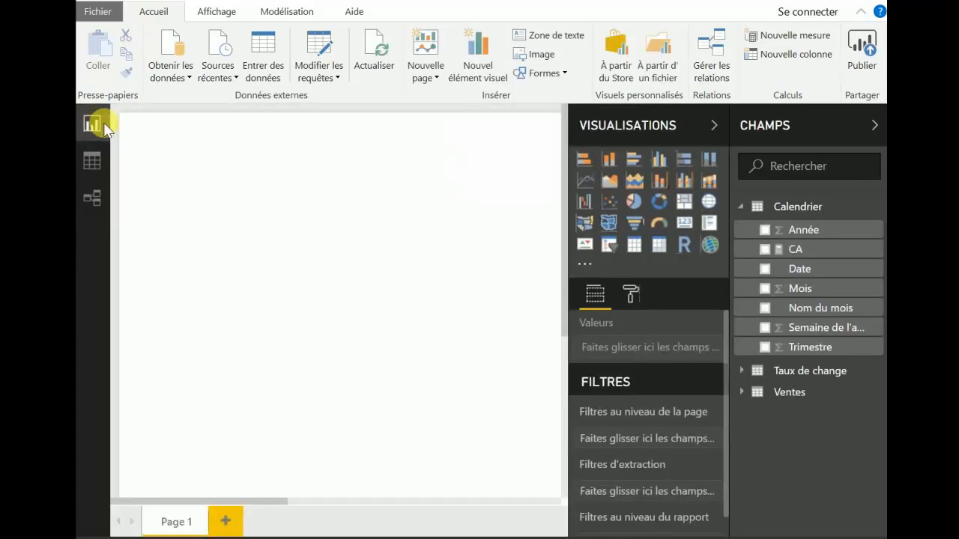
pyautogui.click(664, 250)
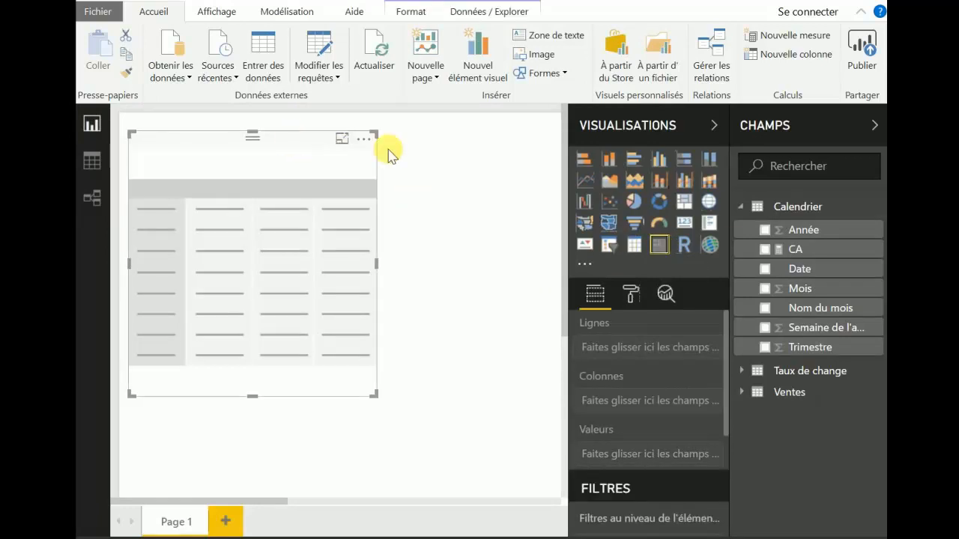
pyautogui.click(765, 289)
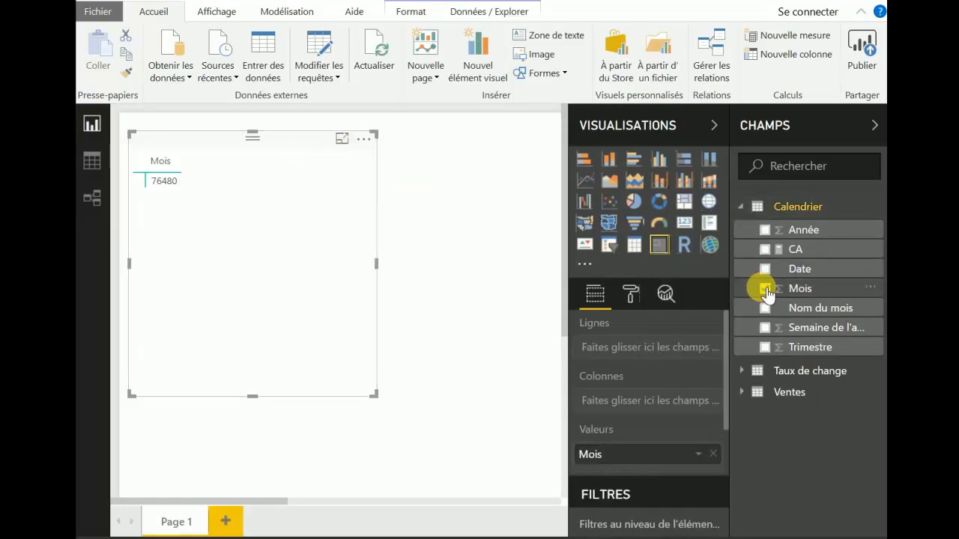
pyautogui.moveTo(609, 455); pyautogui.dragTo(625, 357)
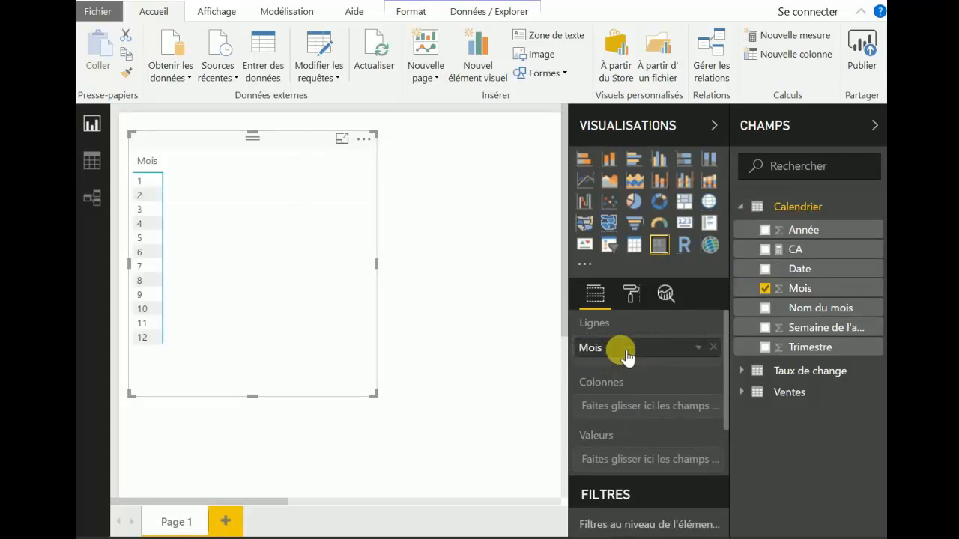
pyautogui.click(795, 250)
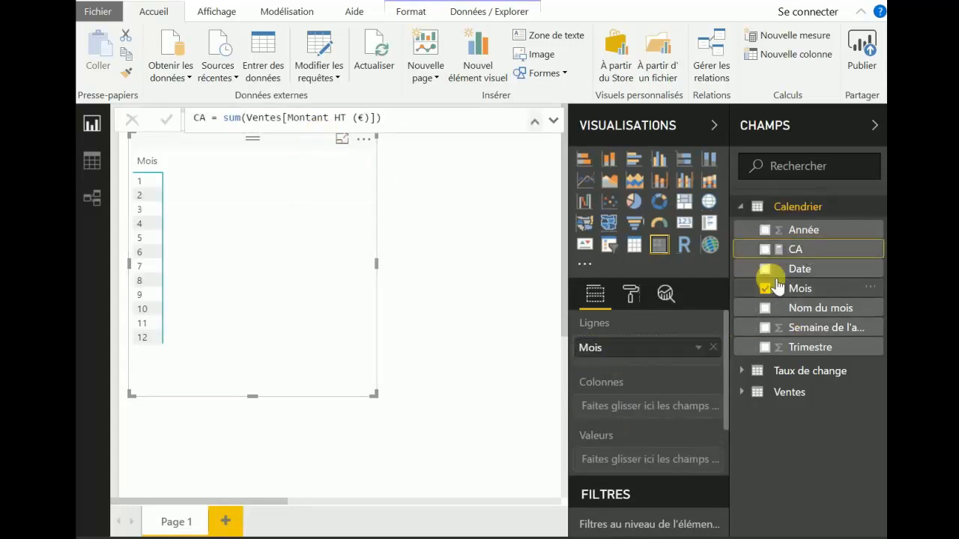
pyautogui.moveTo(772, 250); pyautogui.dragTo(649, 460)
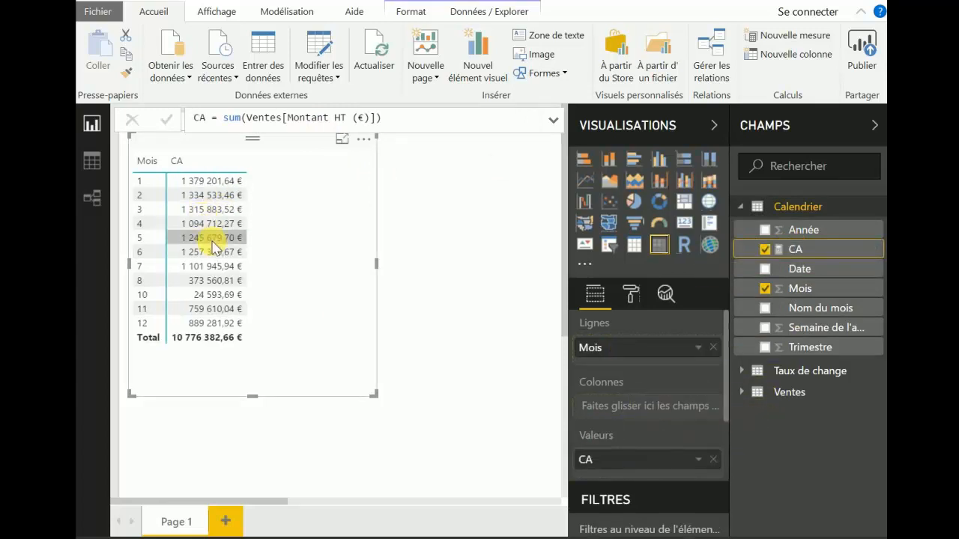
pyautogui.click(510, 247)
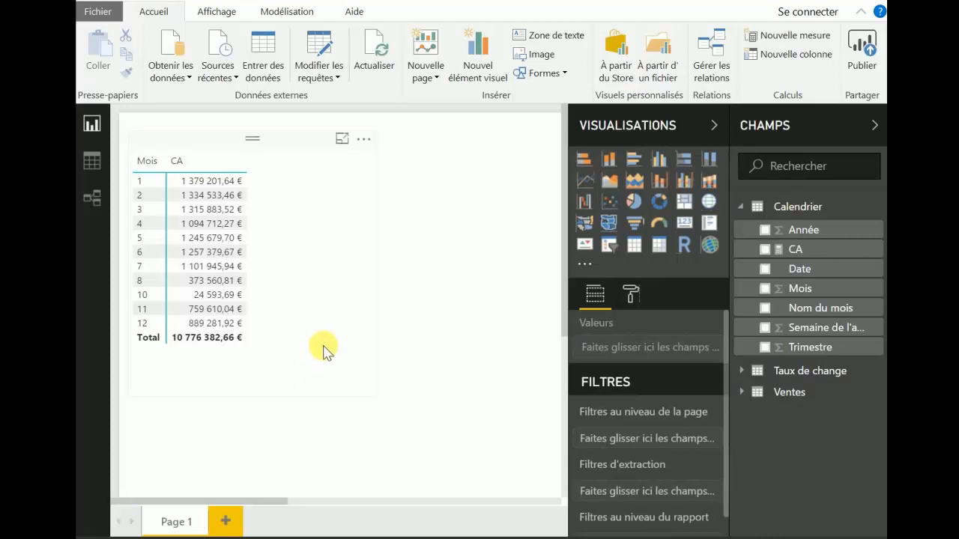
pyautogui.click(322, 346)
pyautogui.click(452, 307)
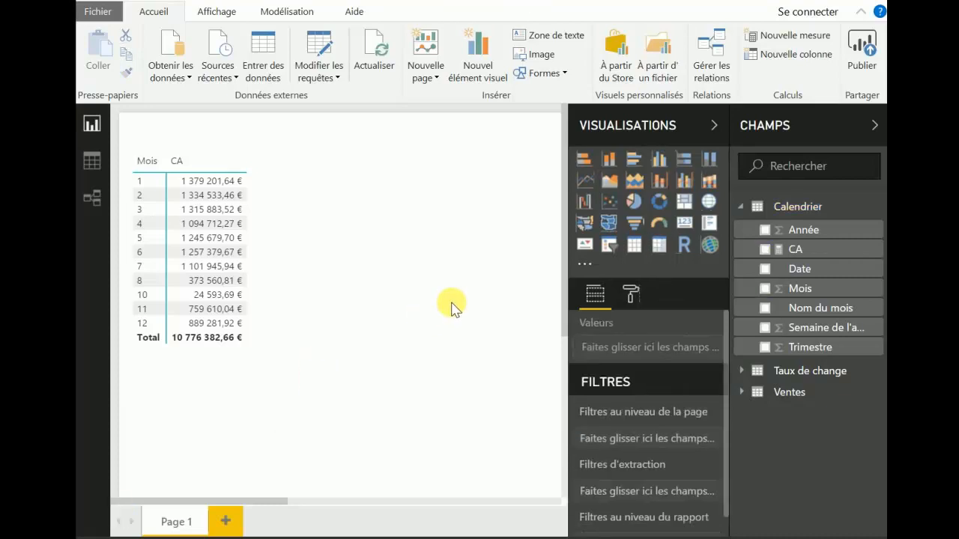
# - Add a slicer on the Devise field of Taux de change beside the matrix
pyautogui.click(638, 247)
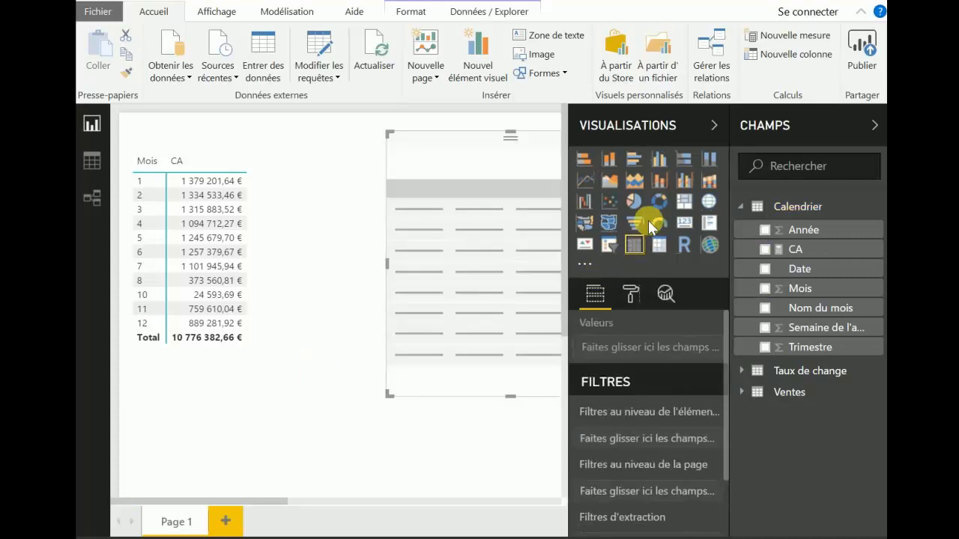
pyautogui.click(741, 372)
pyautogui.click(764, 393)
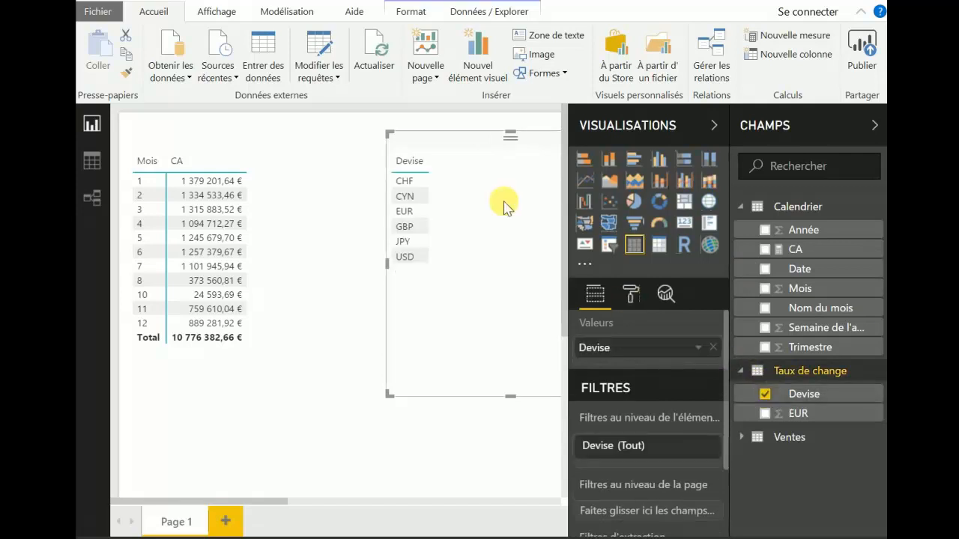
pyautogui.moveTo(467, 145); pyautogui.dragTo(410, 145)
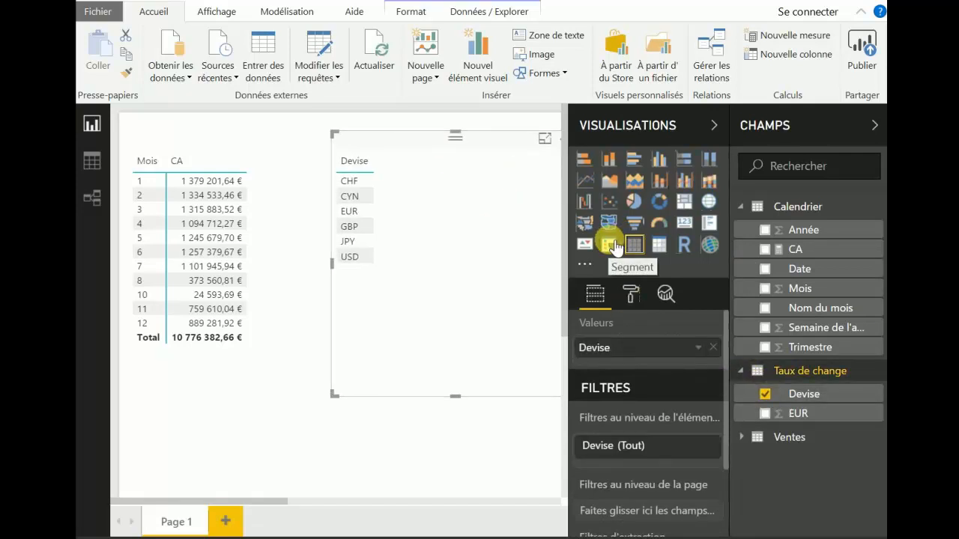
pyautogui.click(612, 246)
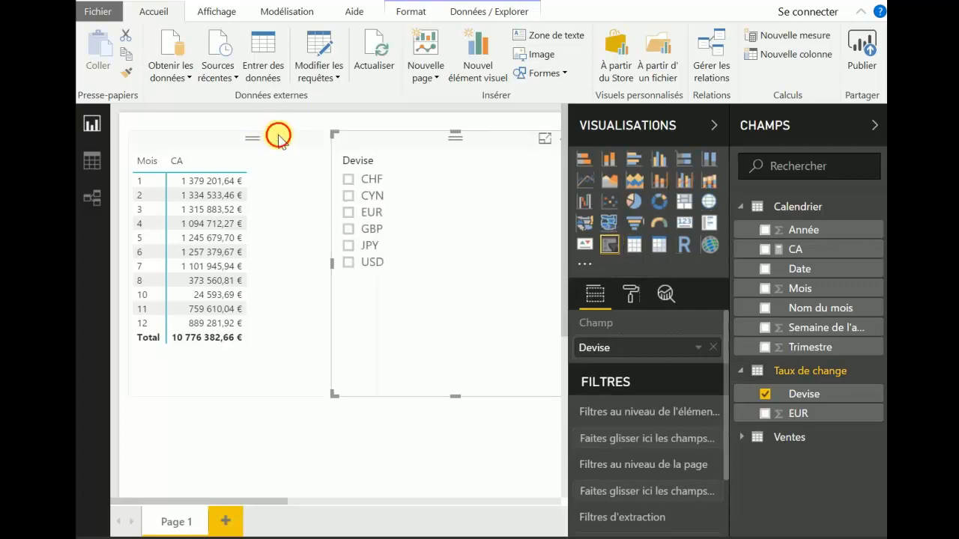
# - Narrow the Devise slicer and shift it closer to the matrix
pyautogui.click(274, 133)
pyautogui.click(402, 153)
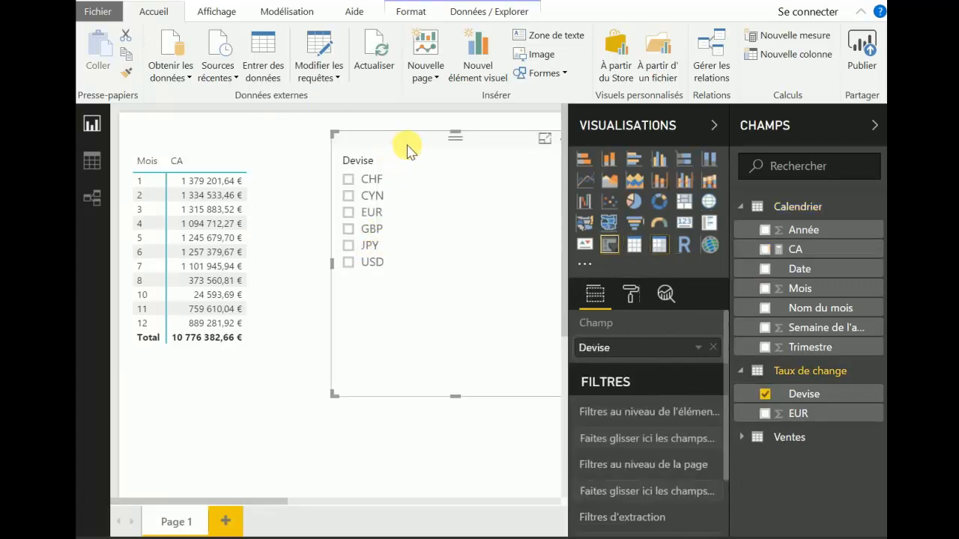
pyautogui.moveTo(338, 268); pyautogui.dragTo(421, 271)
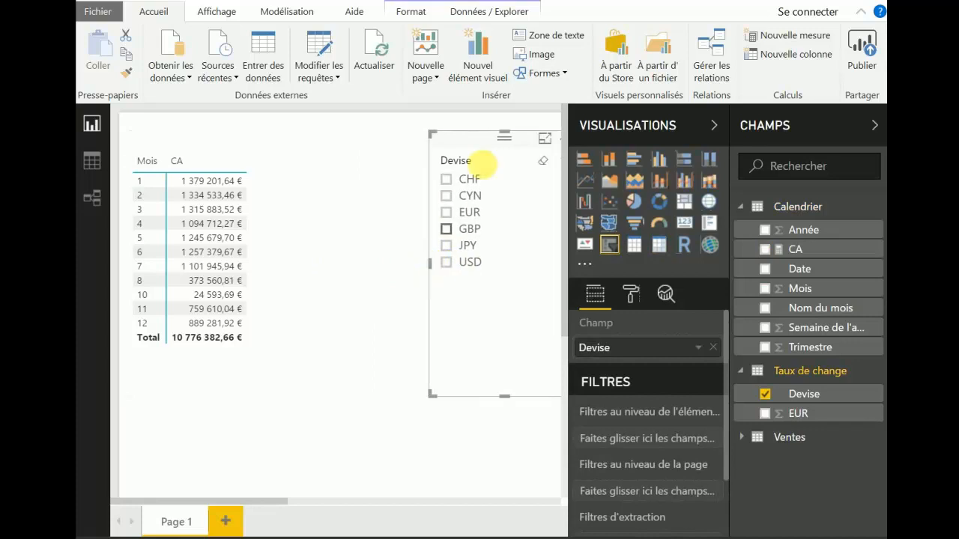
pyautogui.moveTo(484, 162); pyautogui.dragTo(454, 139)
# - Inspect the slicer's selection controls and test single selection by switching between CYN, EUR, GBP and JPY, ending on GBP
pyautogui.click(648, 300)
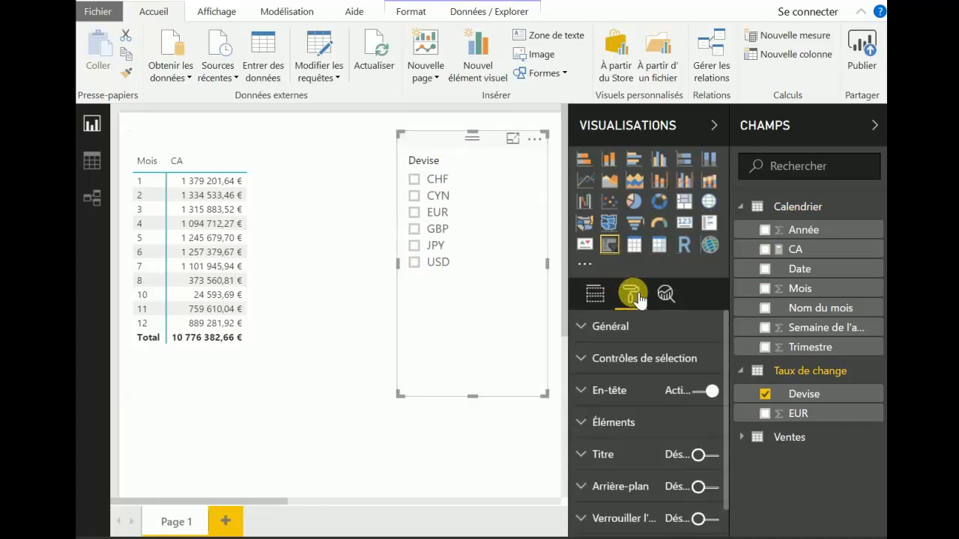
pyautogui.click(627, 357)
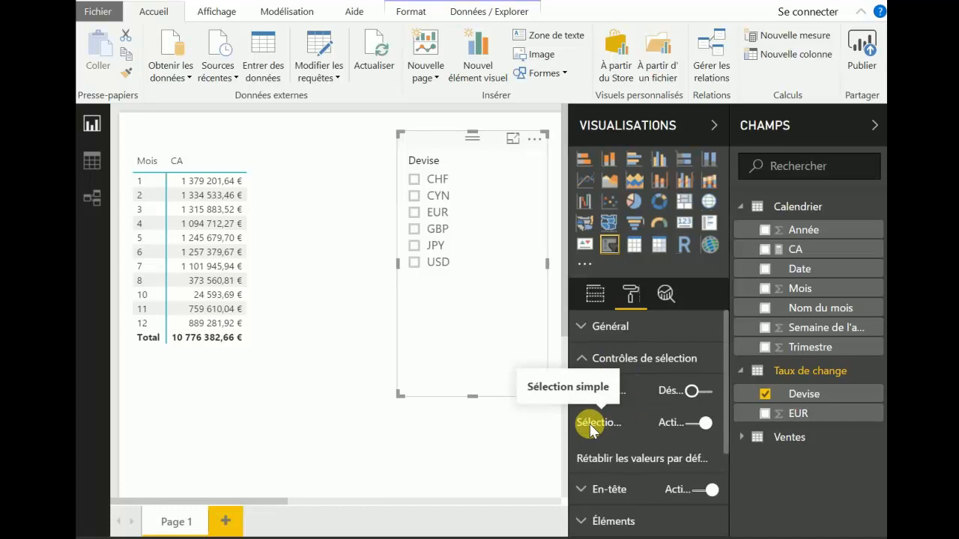
pyautogui.click(414, 196)
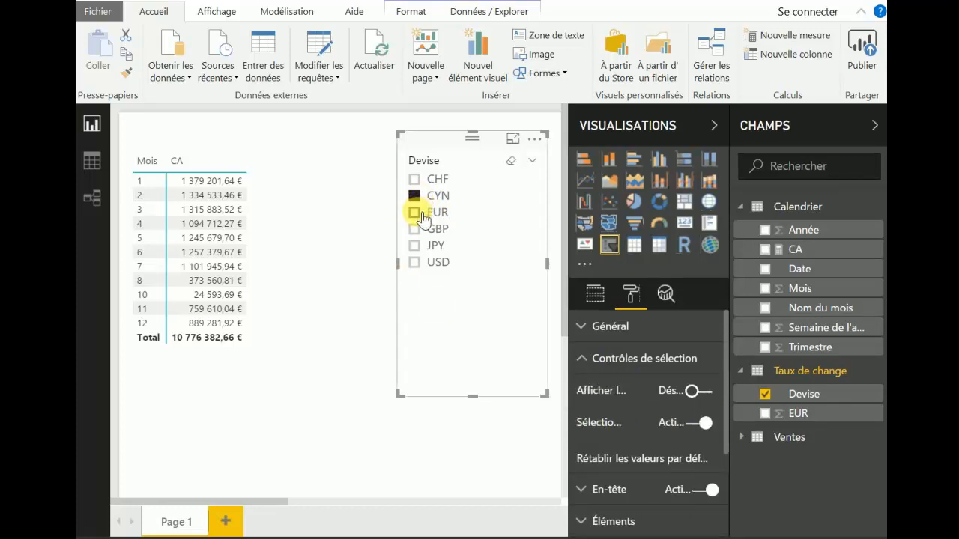
pyautogui.click(418, 213)
pyautogui.click(418, 229)
pyautogui.click(418, 246)
pyautogui.click(424, 232)
pyautogui.click(445, 460)
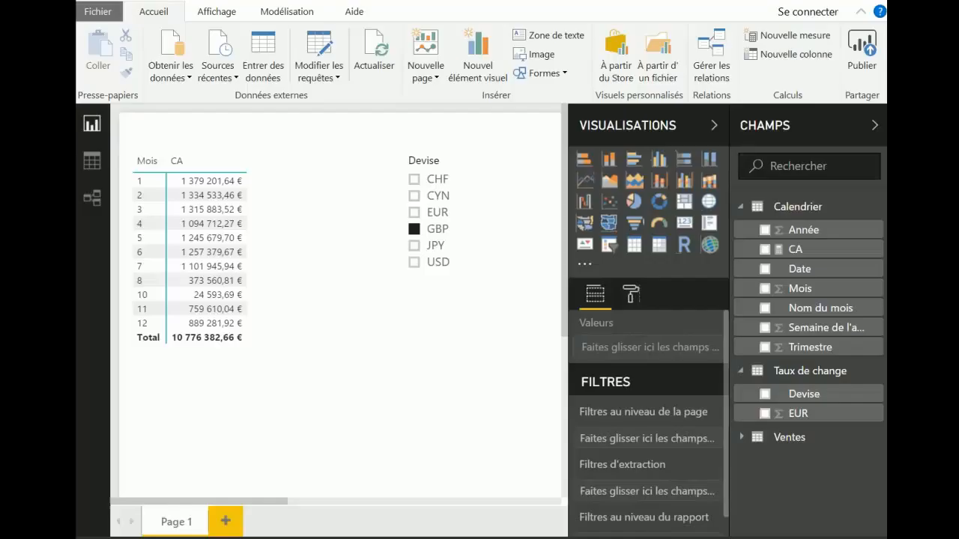
# - Create the measure taux de change selectionne = MAX('Taux de change'[EUR])
pyautogui.click(783, 36)
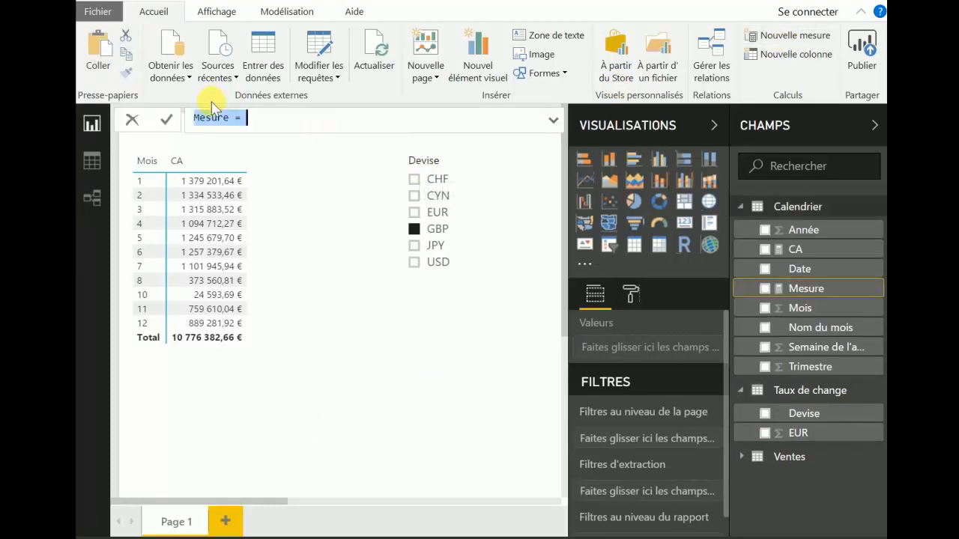
pyautogui.moveTo(231, 118); pyautogui.dragTo(195, 123)
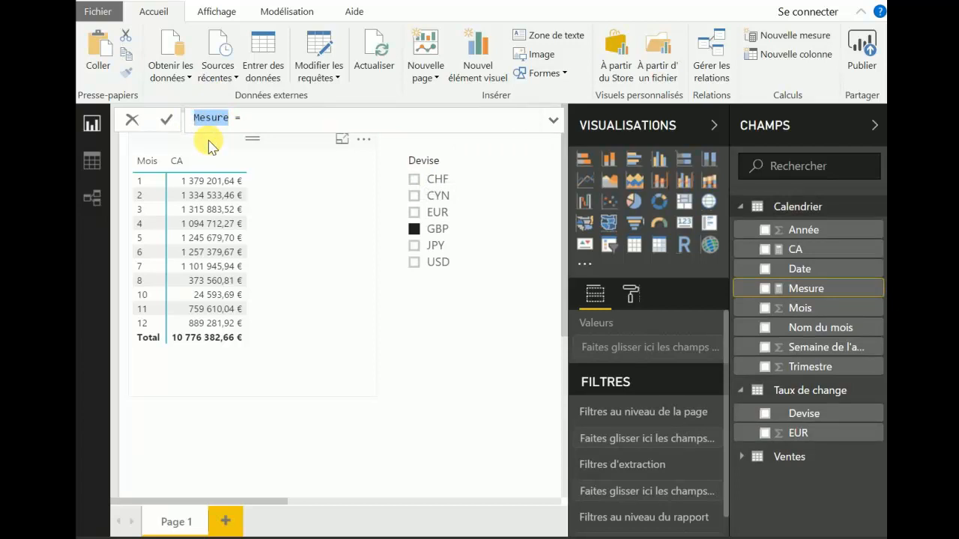
pyautogui.write('taux de chang ')
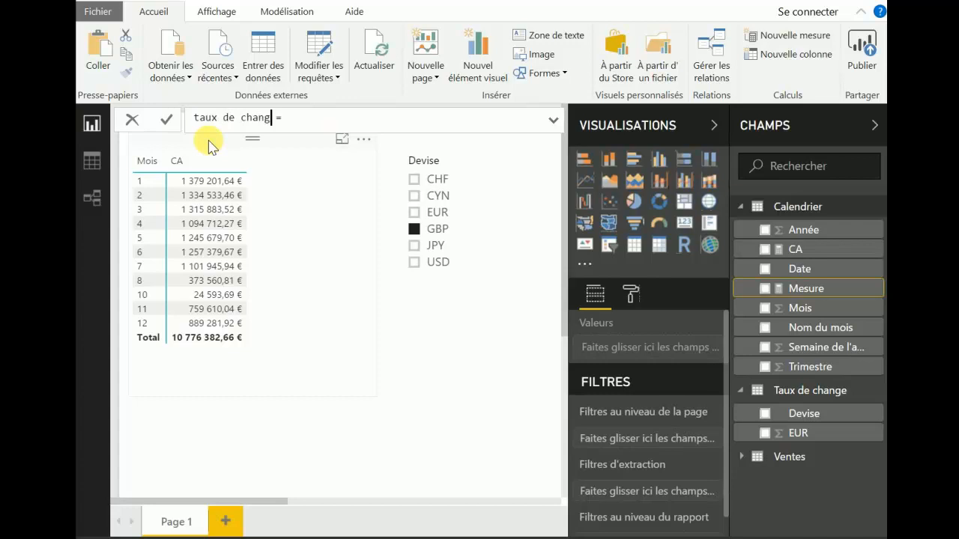
pyautogui.write('e selec')
pyautogui.write('MAX')
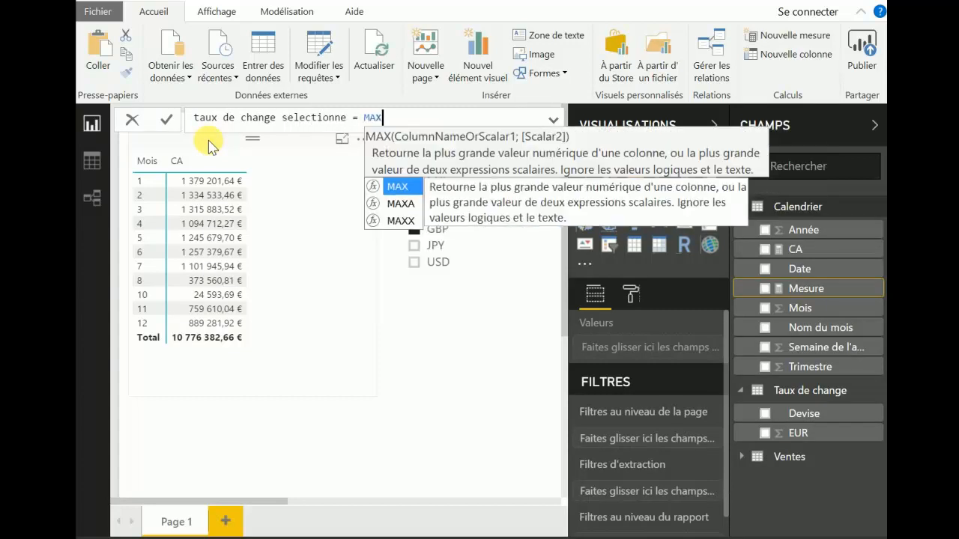
pyautogui.write('(tau')
pyautogui.press('Down')
pyautogui.press('Down')
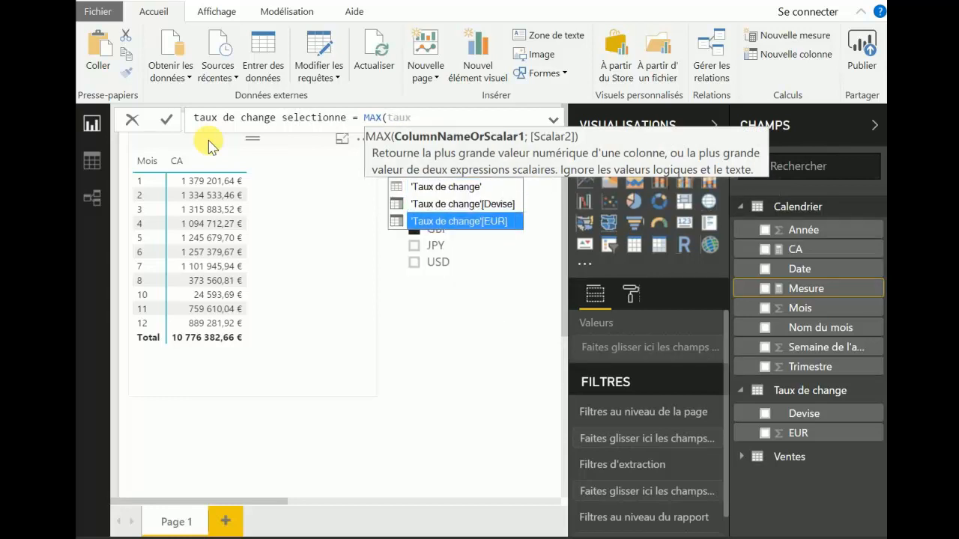
pyautogui.press('Tab')
pyautogui.write(')')
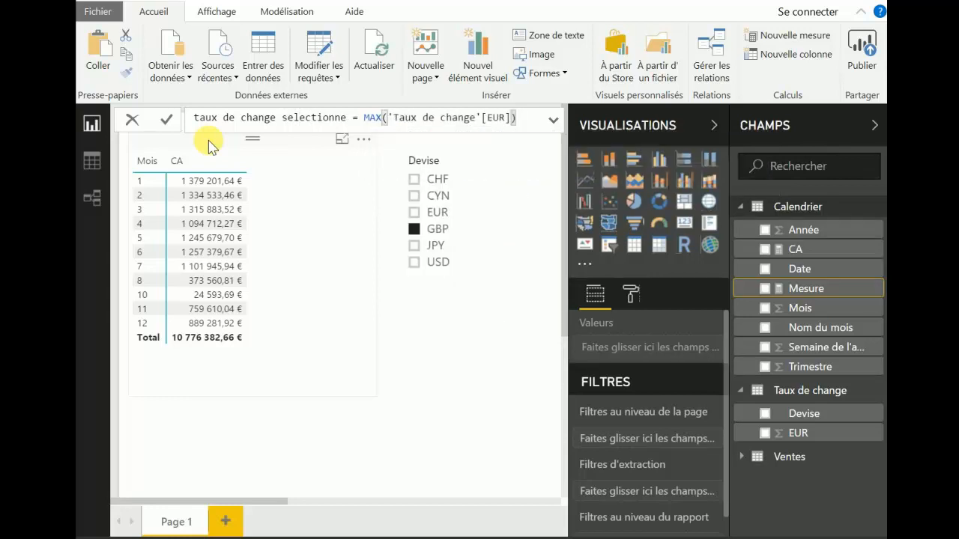
pyautogui.press('Return')
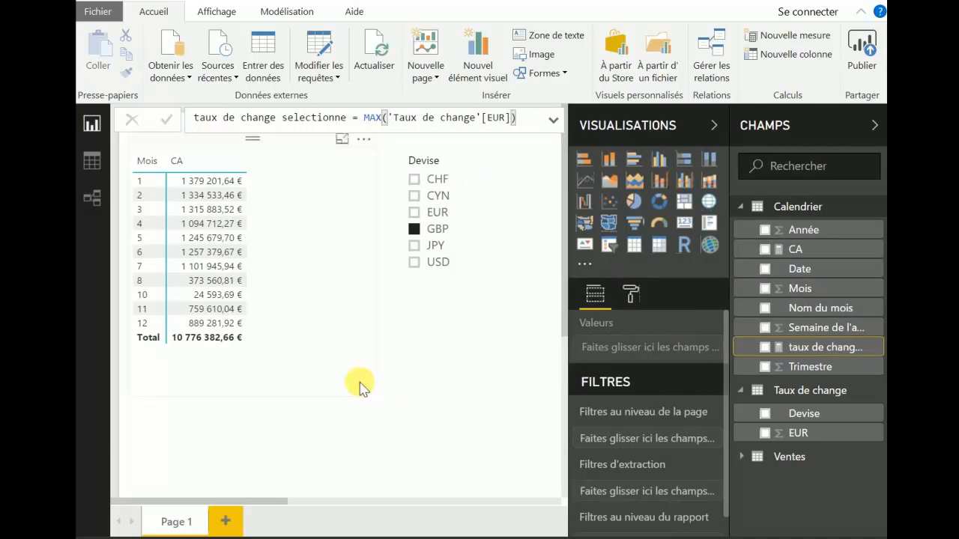
# - Add a card visual showing the taux de change selectionne measure
pyautogui.click(341, 420)
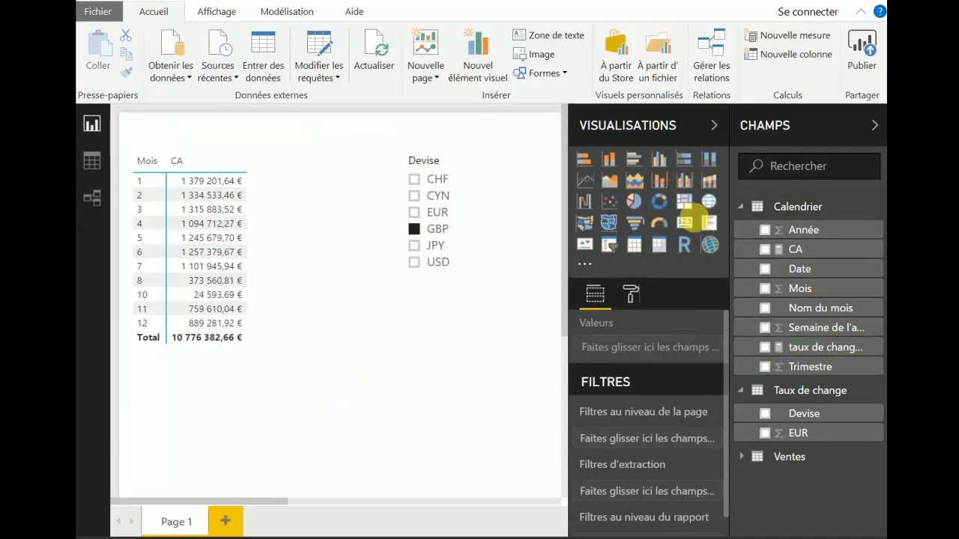
pyautogui.click(689, 225)
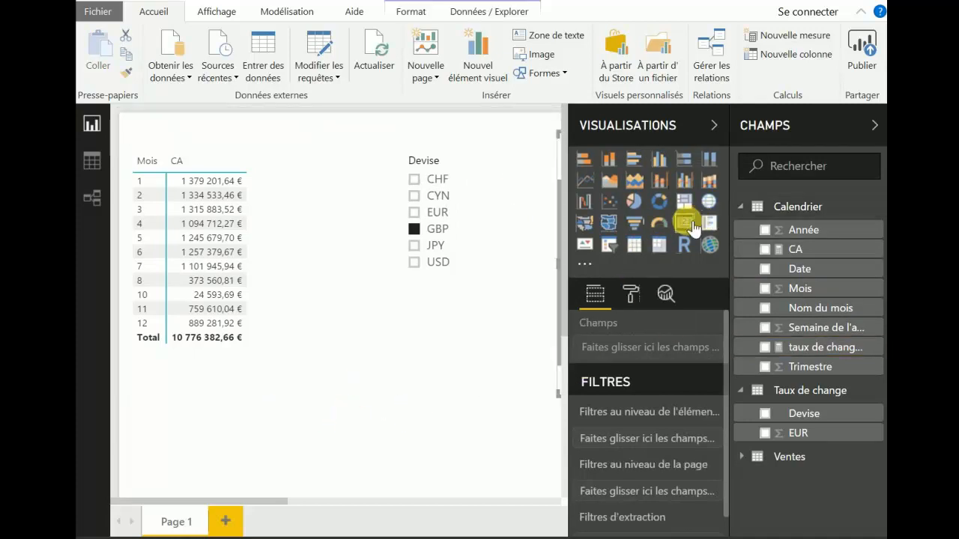
pyautogui.click(764, 347)
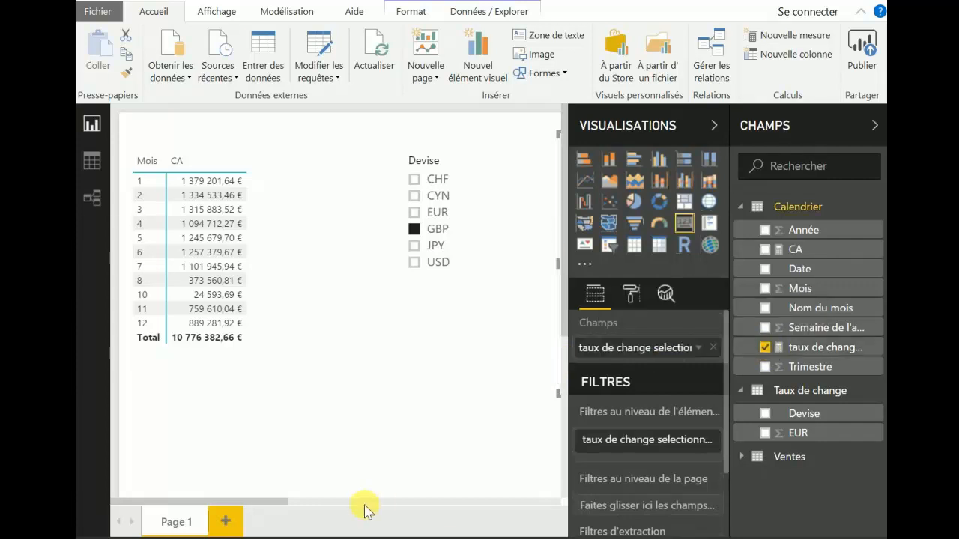
# - Check the card's response to the Devise slicer by selecting other currencies such as EUR, JPY and USD
pyautogui.moveTo(271, 507); pyautogui.dragTo(342, 501)
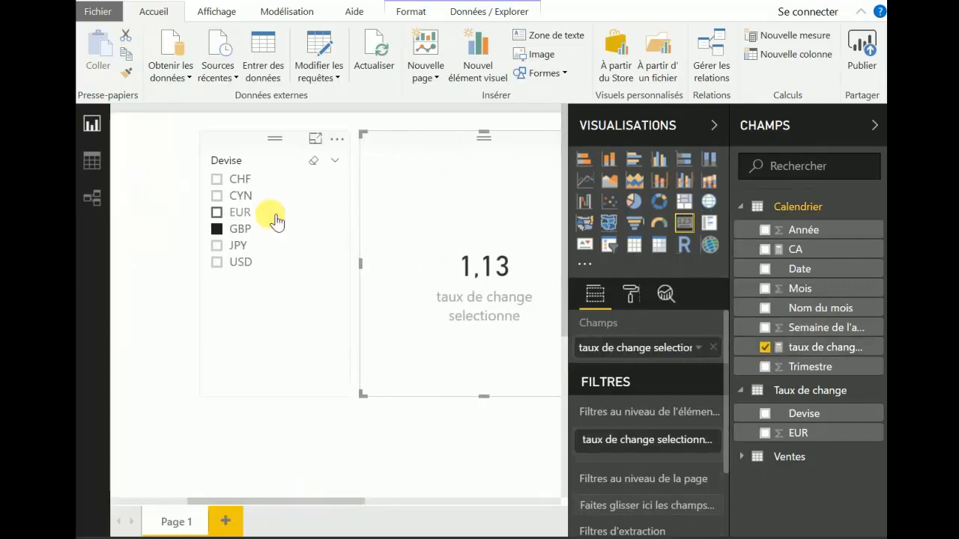
pyautogui.click(236, 213)
pyautogui.click(236, 245)
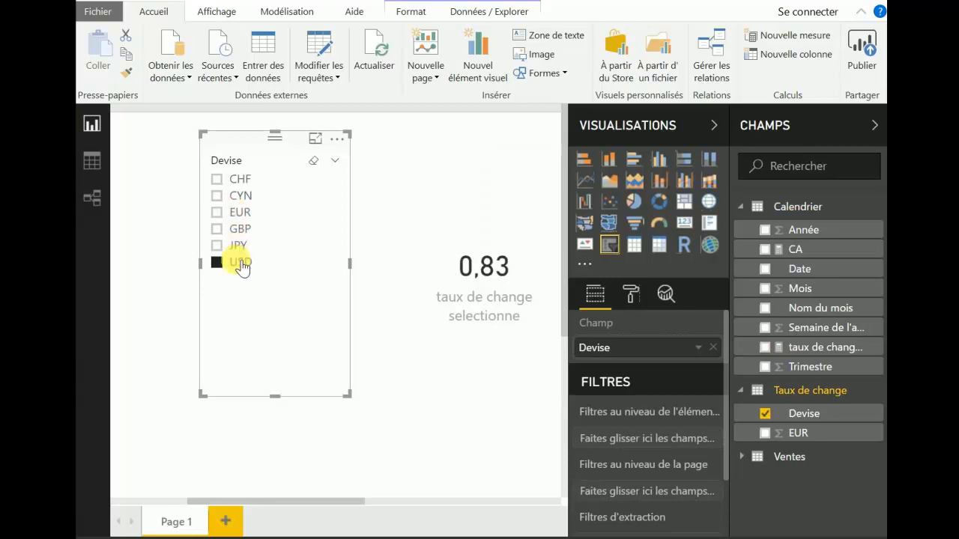
# - Select CHF in the Devise slicer, then move the exchange-rate card below the slicer and shrink it
pyautogui.click(238, 213)
pyautogui.click(239, 196)
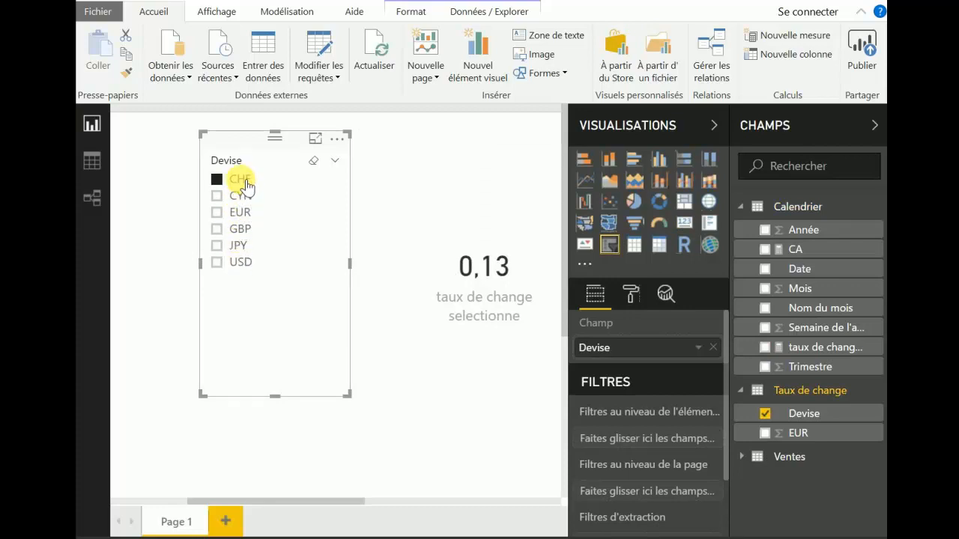
pyautogui.click(421, 178)
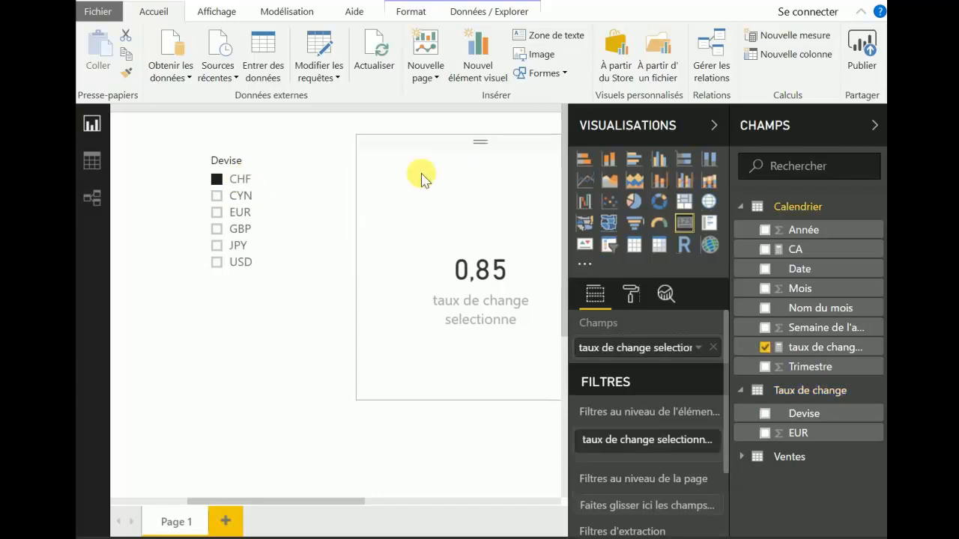
pyautogui.moveTo(421, 177); pyautogui.dragTo(197, 252)
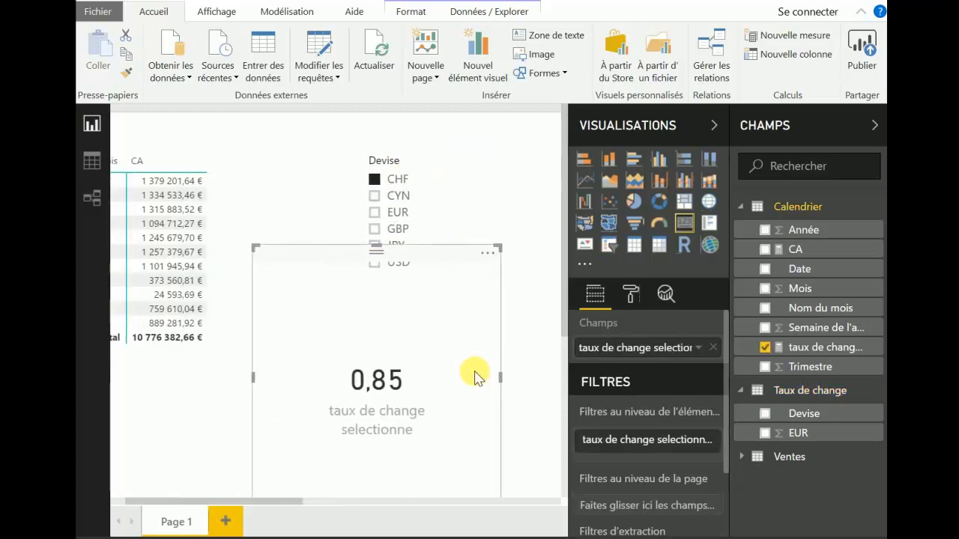
pyautogui.moveTo(528, 261); pyautogui.dragTo(475, 315)
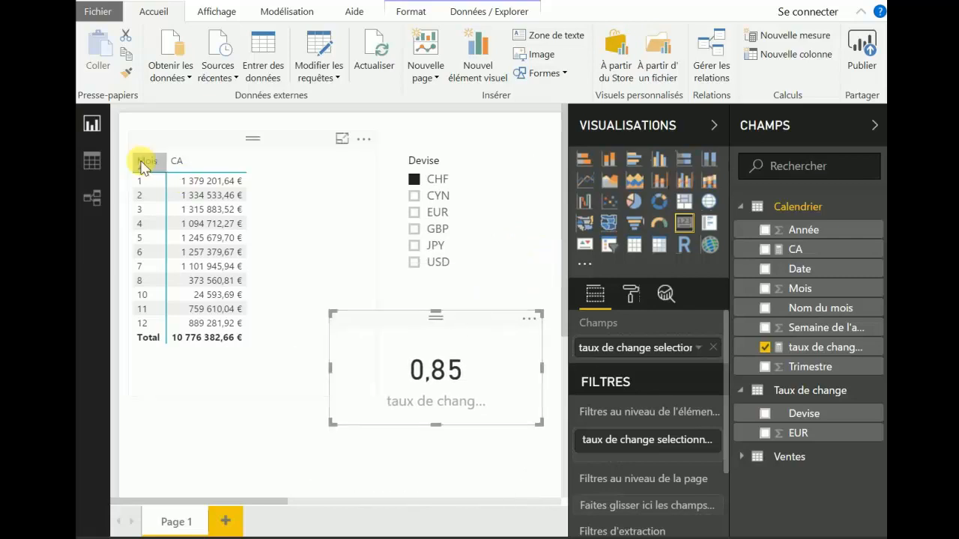
# - Compare the card's rate with the CHF row in the Taux de change data table, then return to the report
pyautogui.click(90, 160)
pyautogui.click(809, 390)
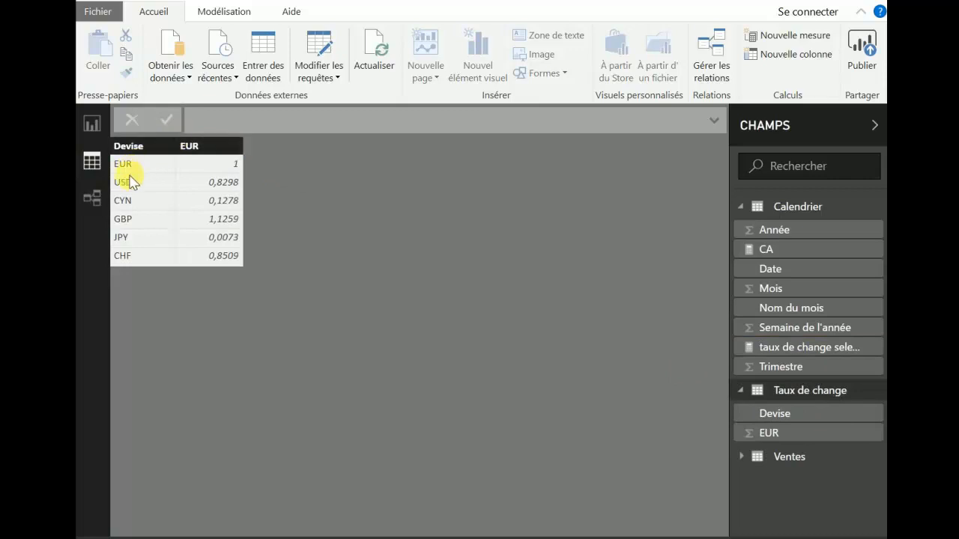
pyautogui.click(93, 123)
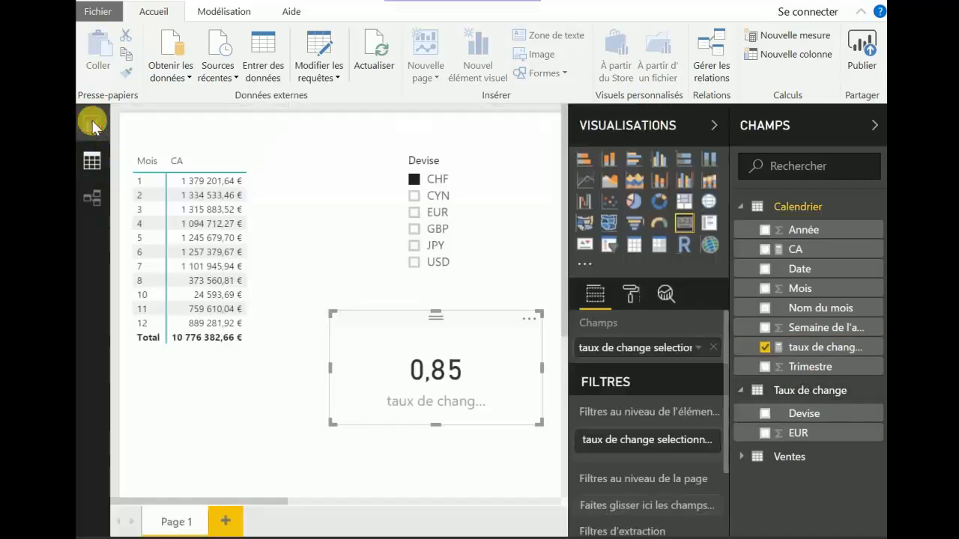
pyautogui.click(92, 159)
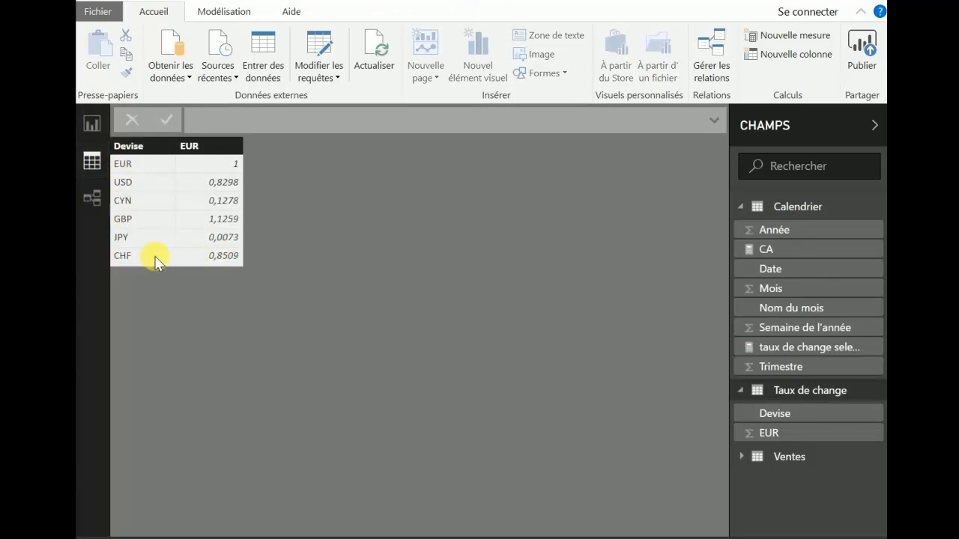
pyautogui.click(221, 263)
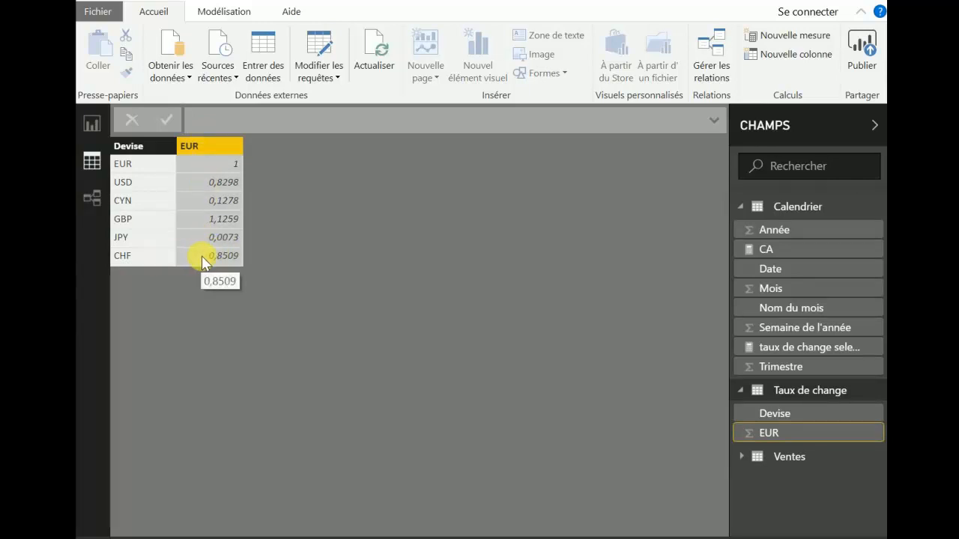
pyautogui.click(92, 123)
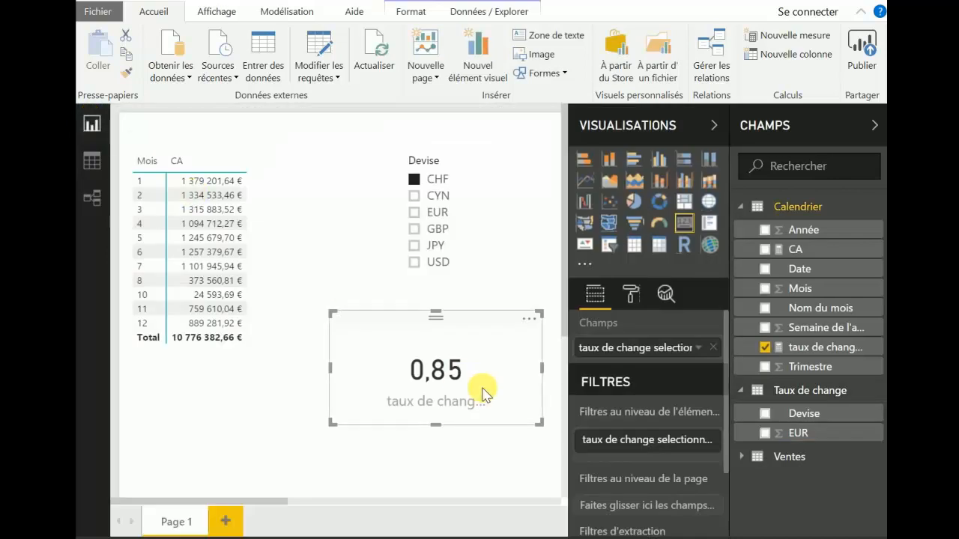
# - Narrow the exchange-rate card by moving its left edge inward
pyautogui.click(462, 318)
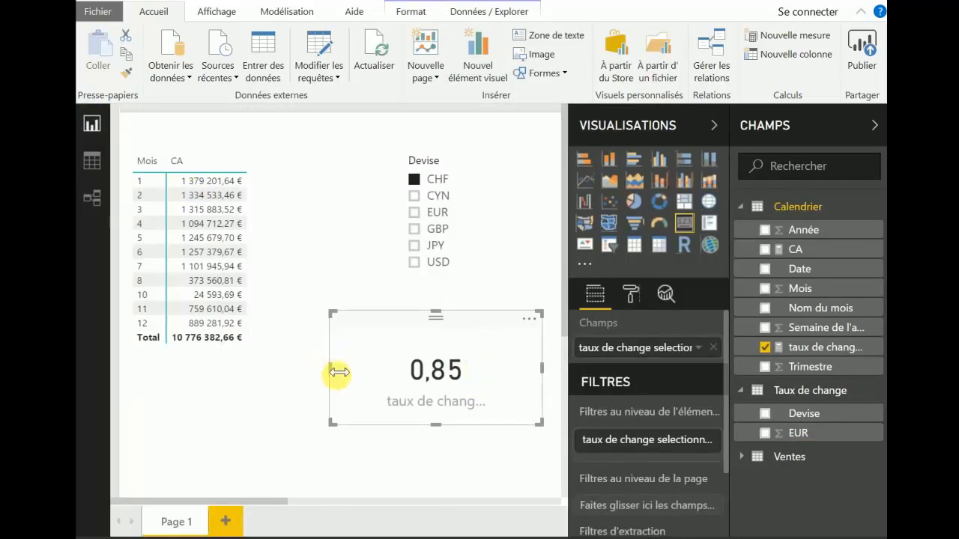
pyautogui.moveTo(338, 372); pyautogui.dragTo(383, 372)
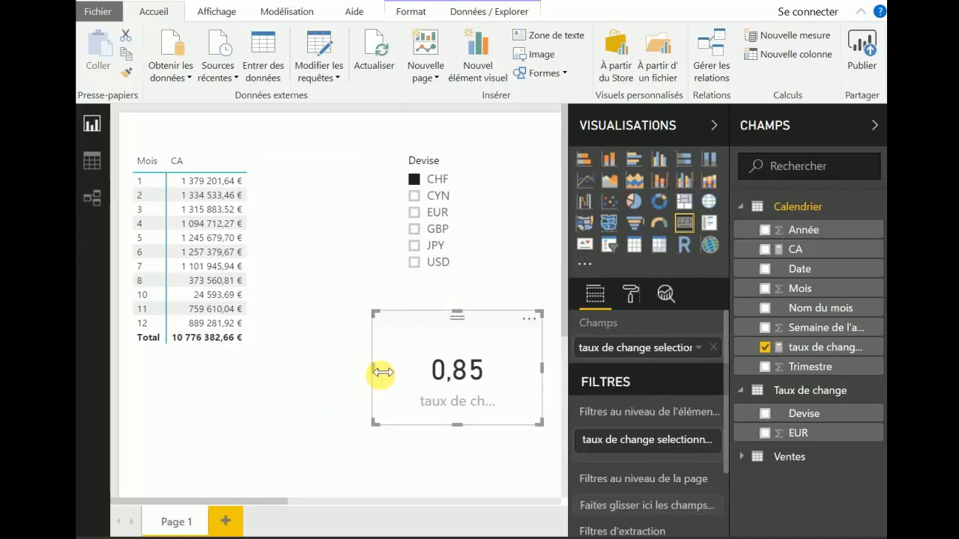
# - Set the page view to Ajuster à la largeur and delete the broken visual in the page's lower-left corner
pyautogui.click(216, 13)
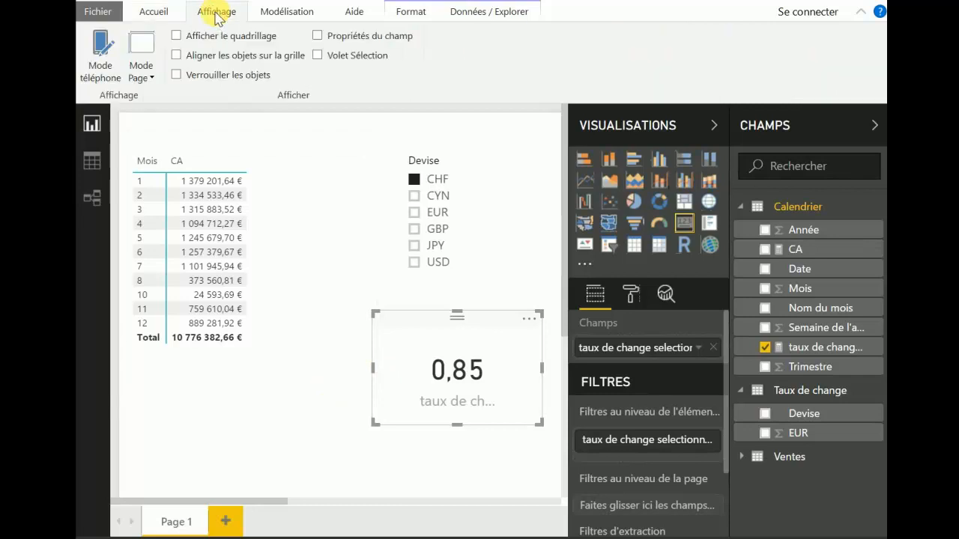
pyautogui.click(142, 72)
pyautogui.click(147, 160)
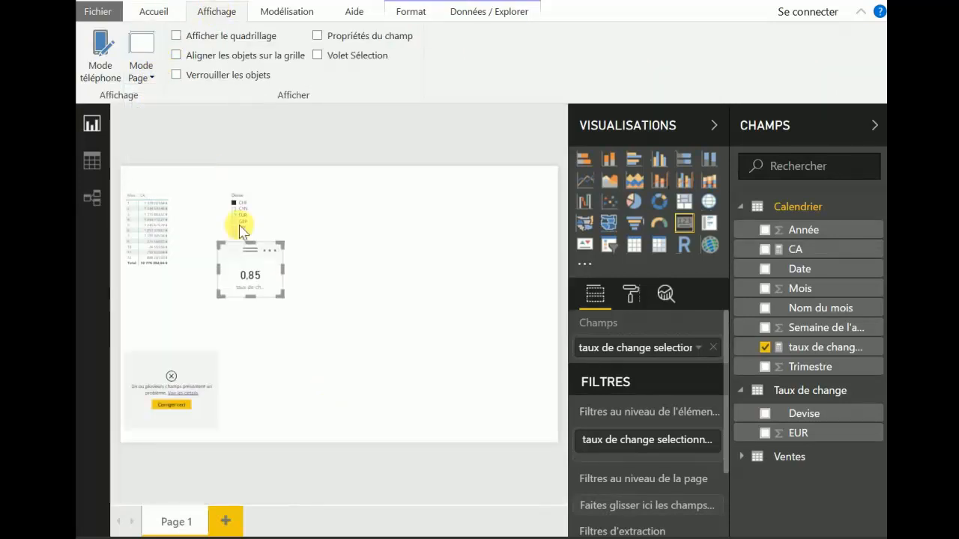
pyautogui.click(155, 345)
pyautogui.press('Delete')
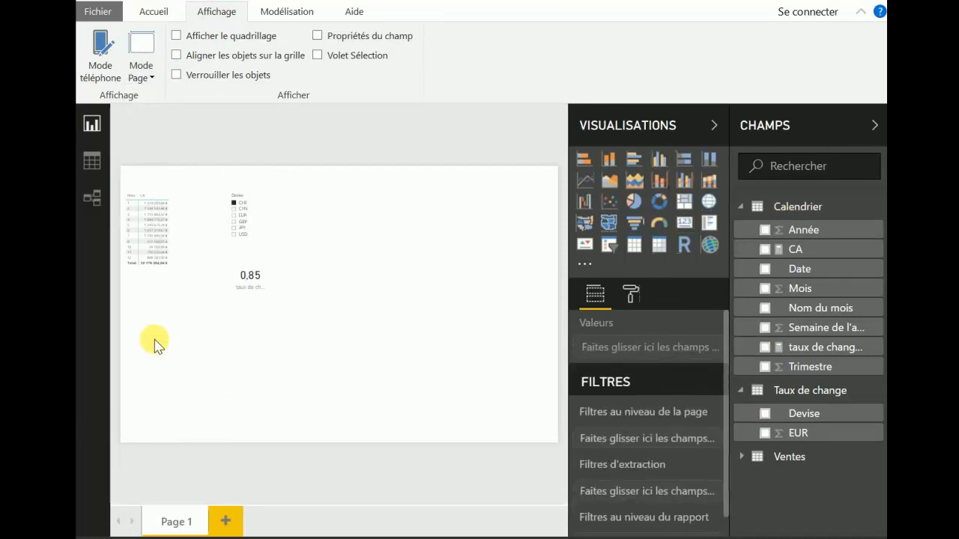
# - Move the exchange-rate card beside the Devise slicer and widen it until its full label fits
pyautogui.moveTo(248, 274); pyautogui.dragTo(289, 199)
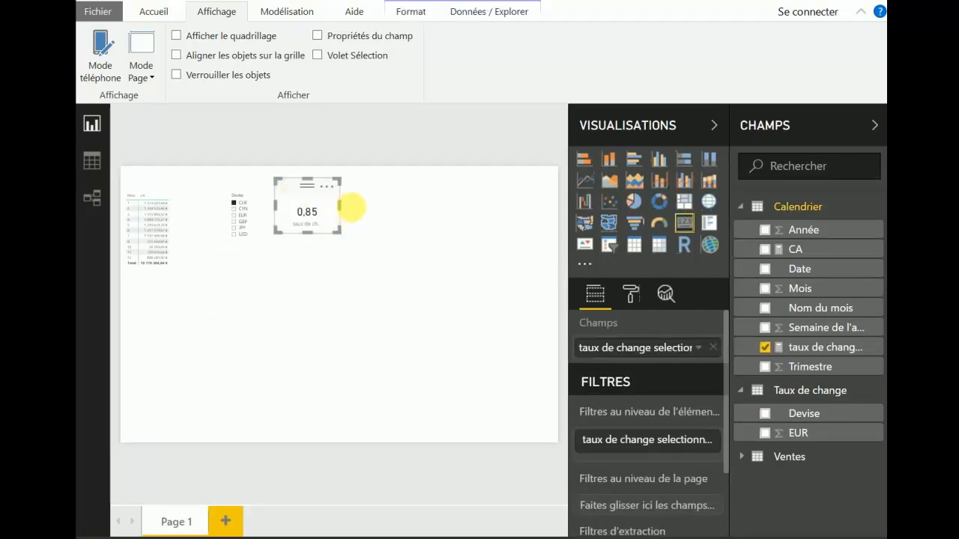
pyautogui.moveTo(352, 208); pyautogui.dragTo(418, 212)
pyautogui.click(422, 212)
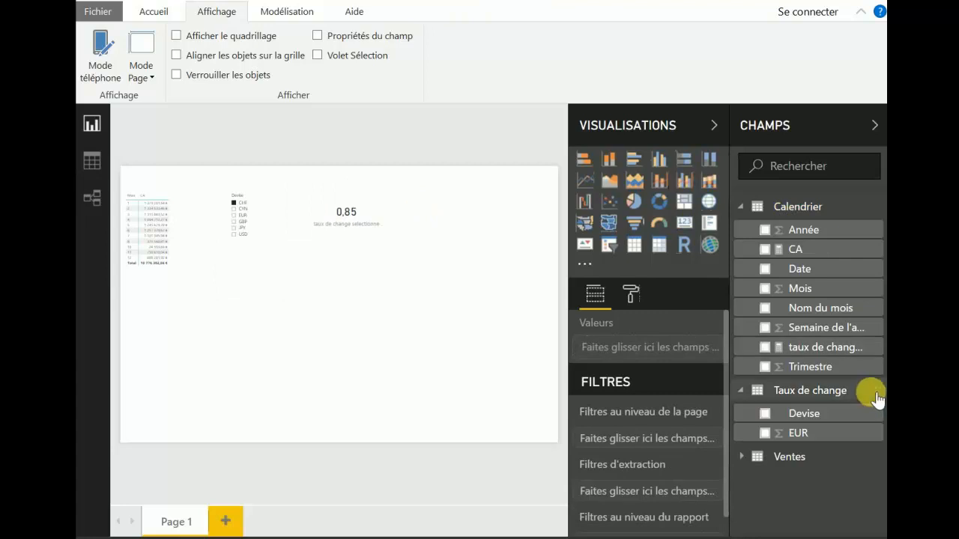
# - Create the measure CA selon devise = Calendrier[CA] * [taux de change selectionne]
pyautogui.click(845, 351)
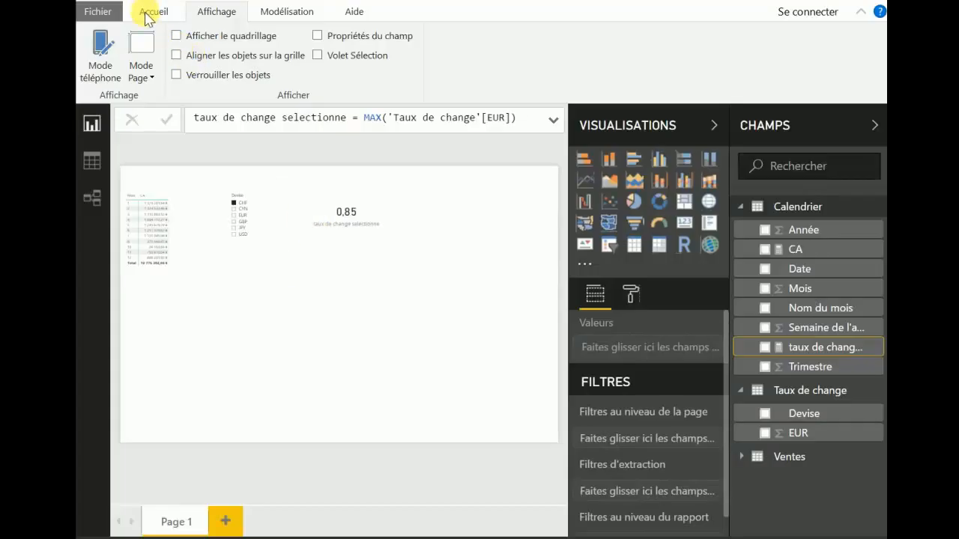
pyautogui.click(149, 14)
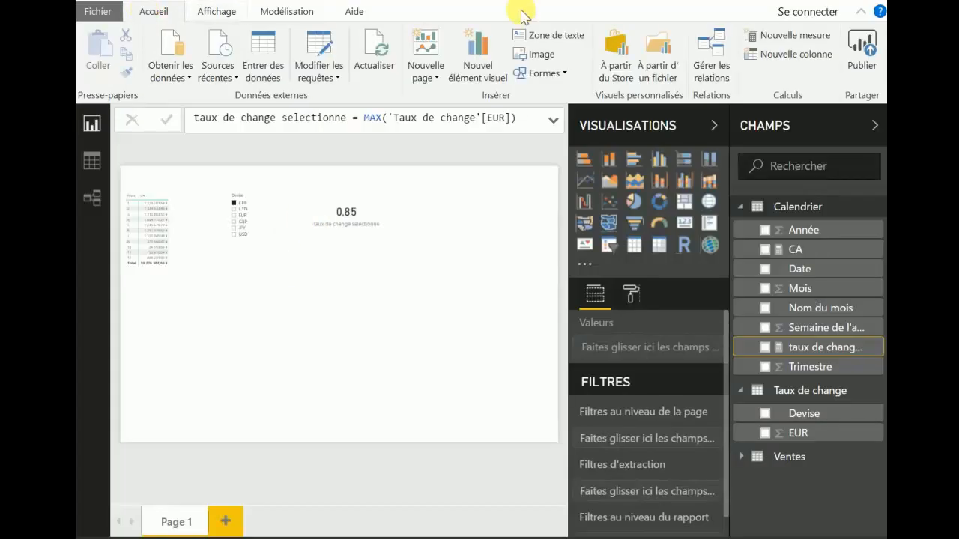
pyautogui.click(790, 37)
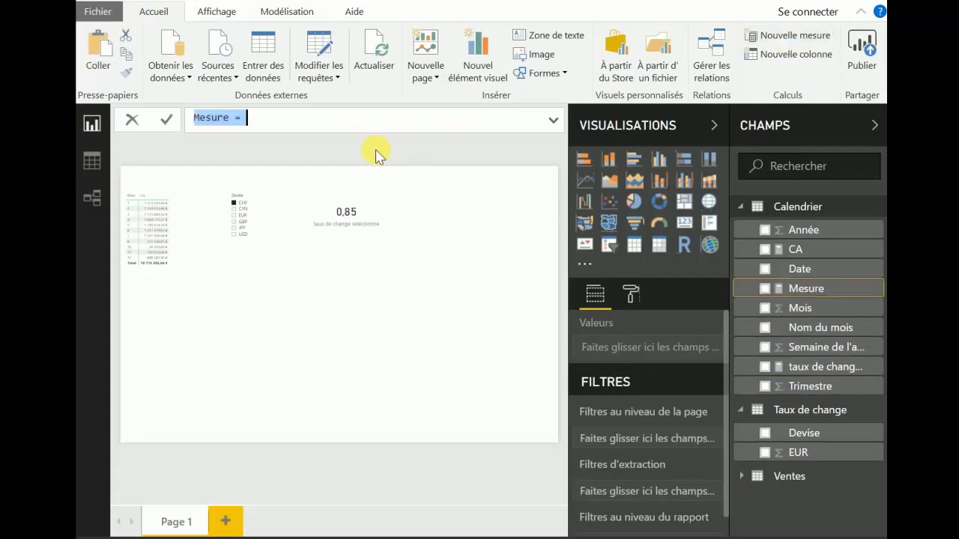
pyautogui.write('CA selon dev')
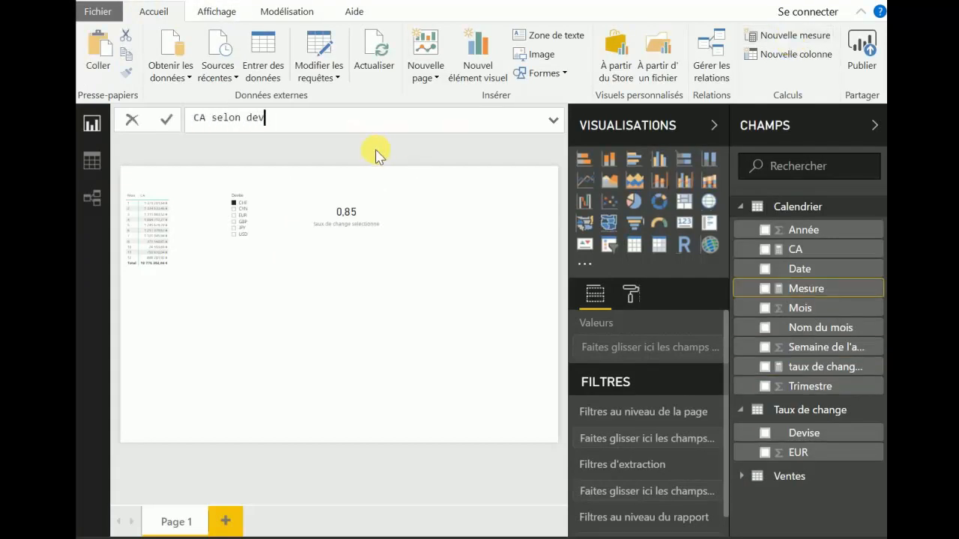
pyautogui.write('ise = CA')
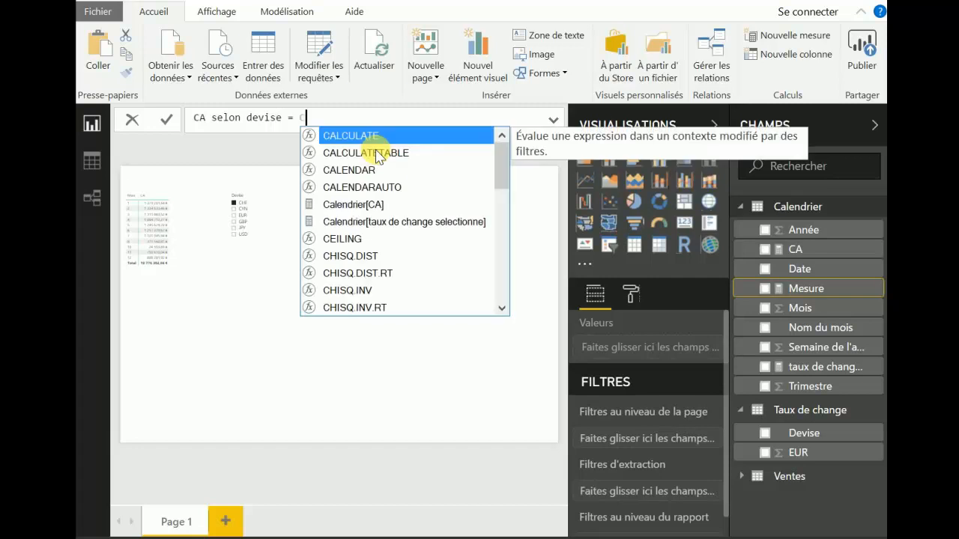
pyautogui.press('Down')
pyautogui.press('Down')
pyautogui.press('Down')
pyautogui.press('Down')
pyautogui.press('Down')
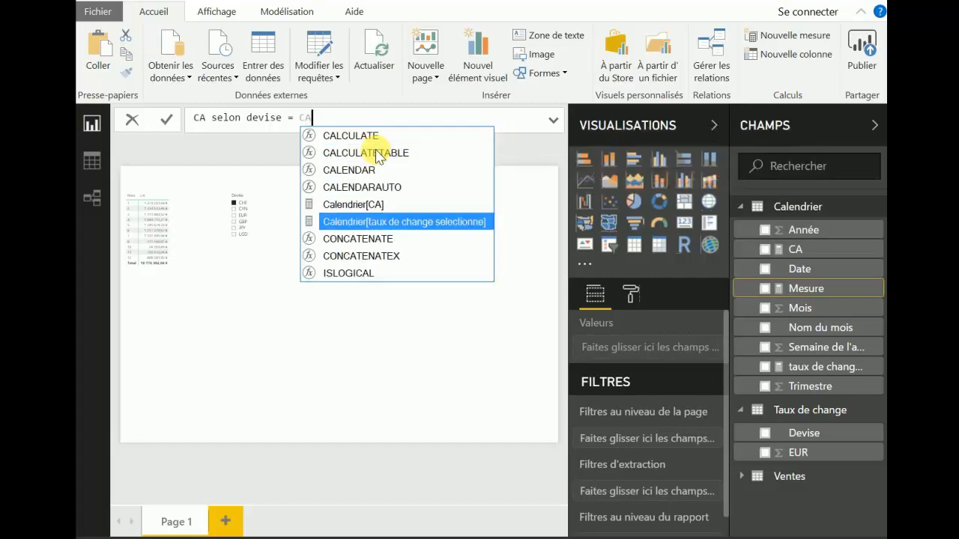
pyautogui.press('Up')
pyautogui.press('Tab')
pyautogui.write('* ')
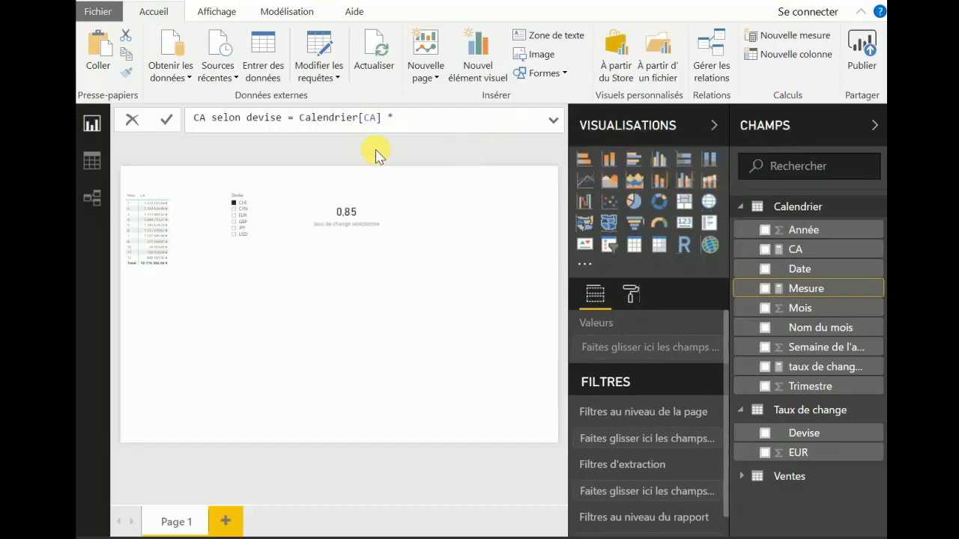
pyautogui.write('tau')
pyautogui.press('Tab')
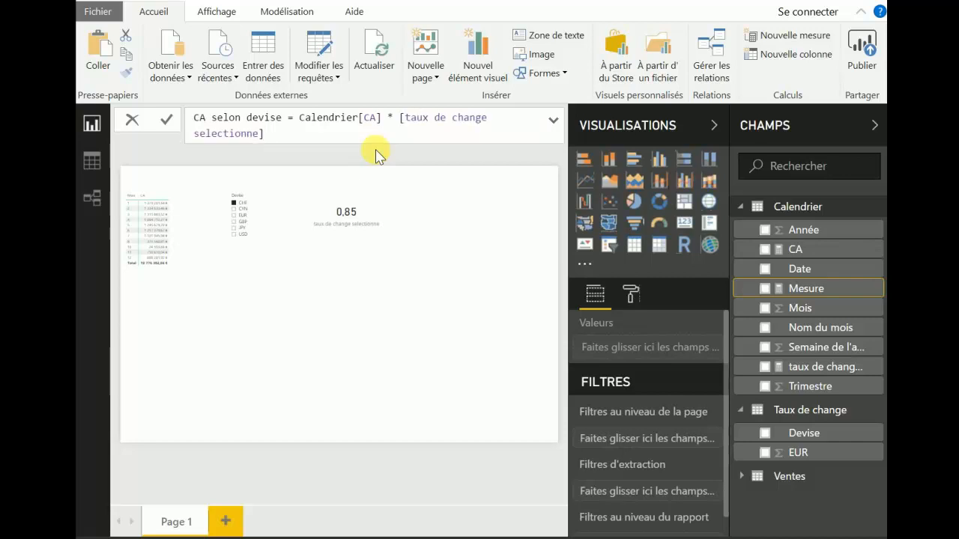
pyautogui.press('Return')
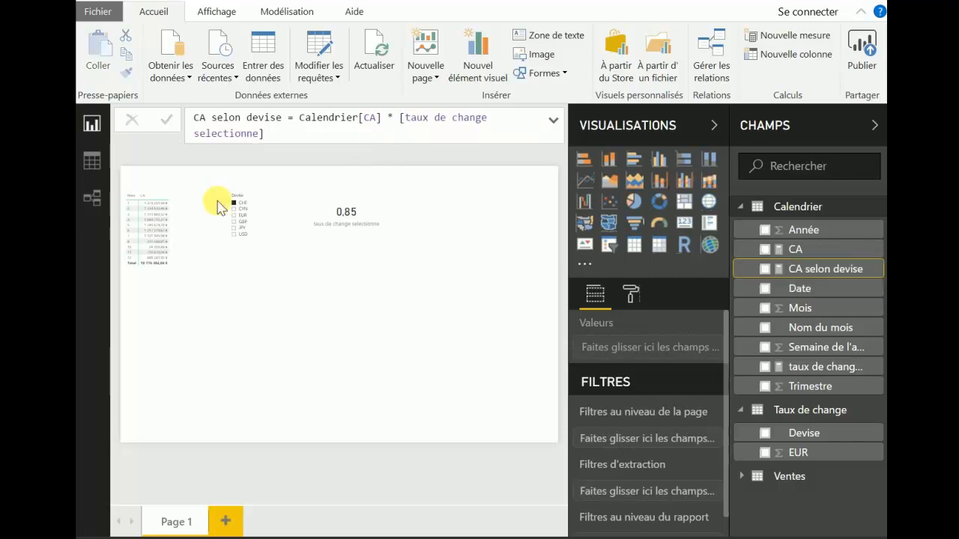
# - Shift the Devise slicer away from the monthly matrix and add CA selon devise to the matrix values below CA
pyautogui.click(184, 188)
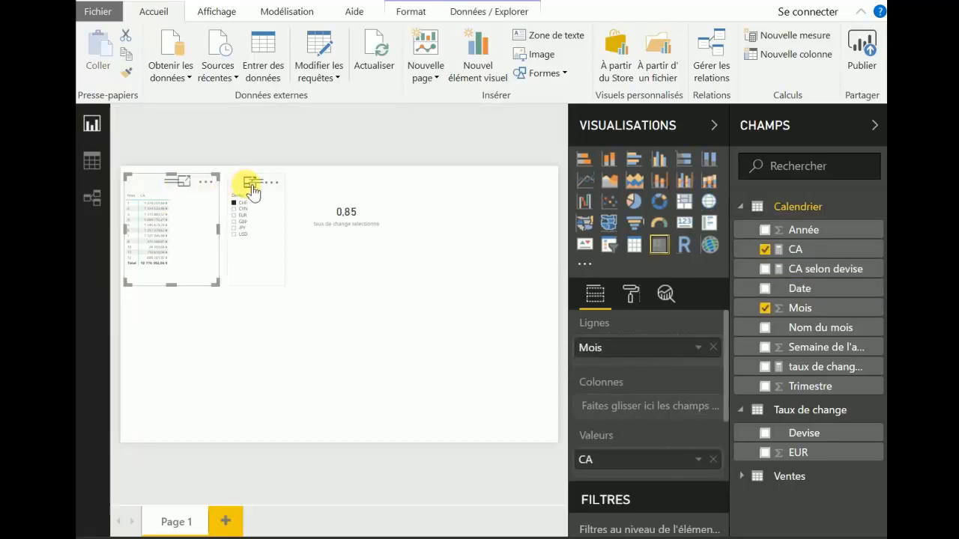
pyautogui.moveTo(252, 192); pyautogui.dragTo(285, 189)
pyautogui.click(163, 187)
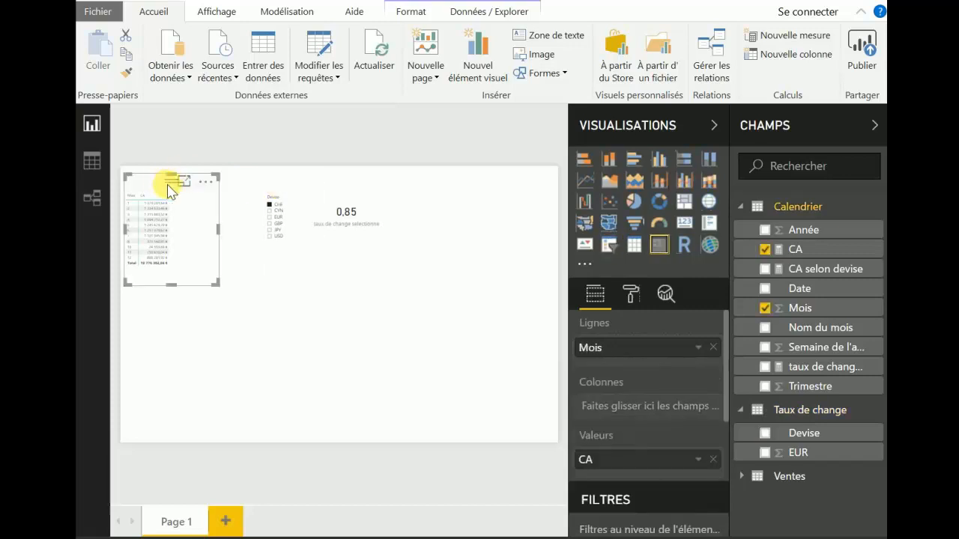
pyautogui.moveTo(824, 271); pyautogui.dragTo(661, 472)
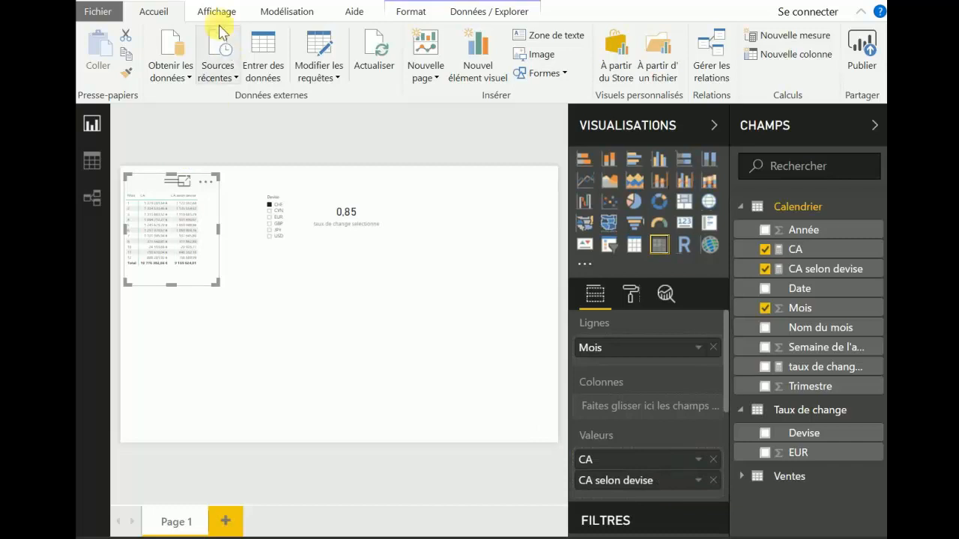
# - Set the page view to Taille réelle and check the CA selon devise column for CYN, EUR and GBP
pyautogui.click(216, 12)
pyautogui.click(140, 70)
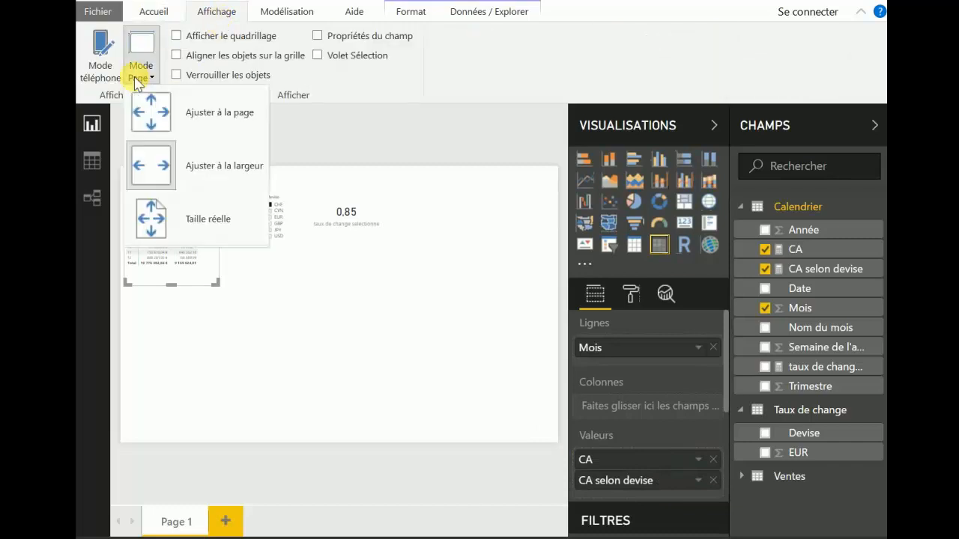
pyautogui.click(216, 217)
pyautogui.click(513, 208)
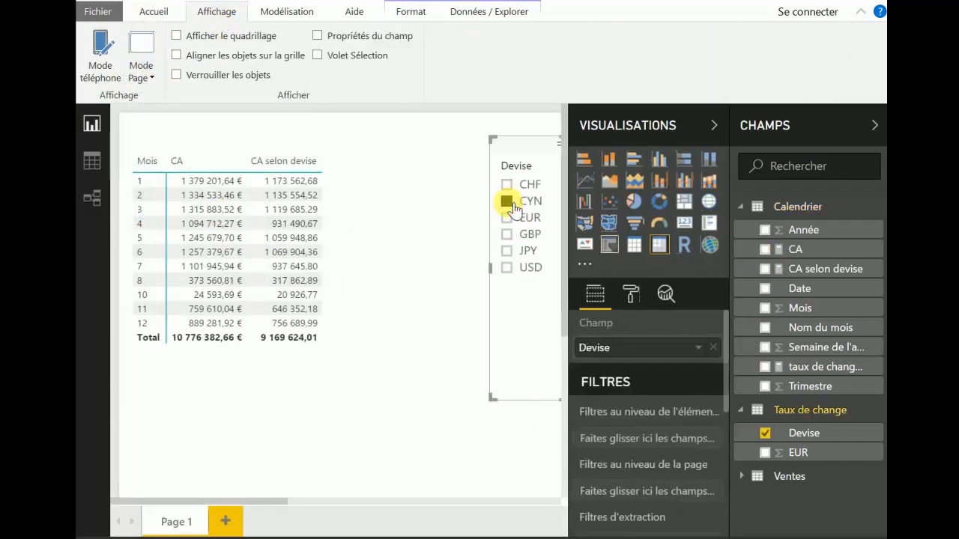
pyautogui.click(513, 221)
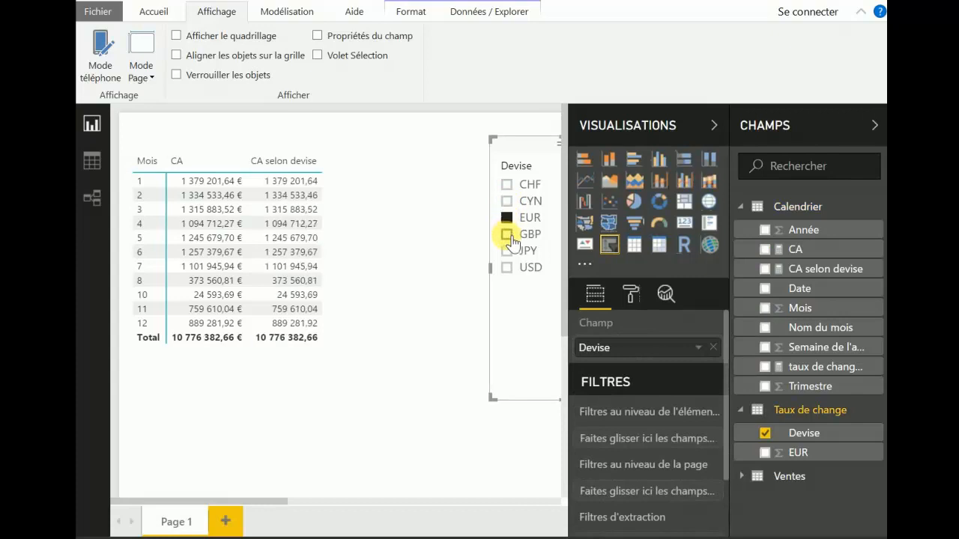
pyautogui.click(303, 182)
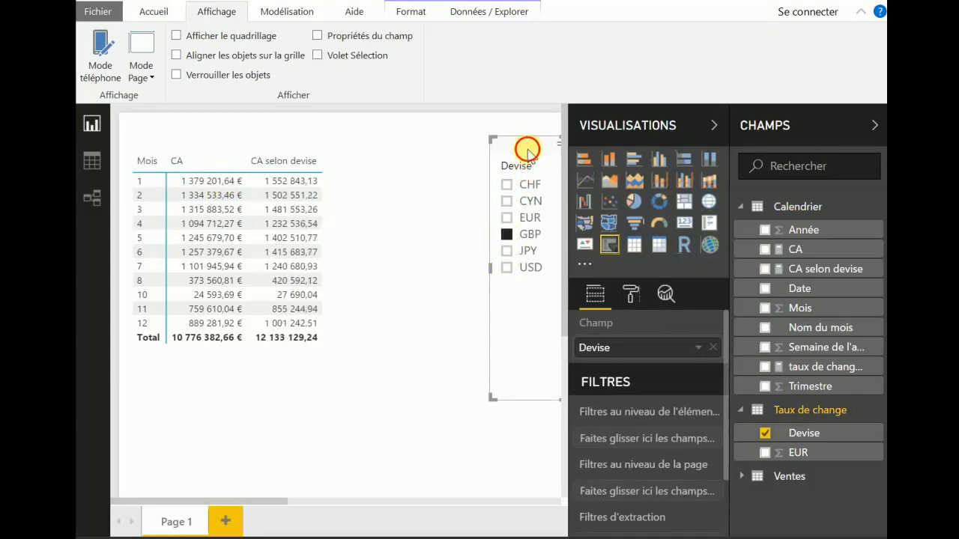
# - Move the Devise slicer closer to the matrix and test the conversion with JPY and USD, ending on JPY
pyautogui.moveTo(528, 145); pyautogui.dragTo(419, 142)
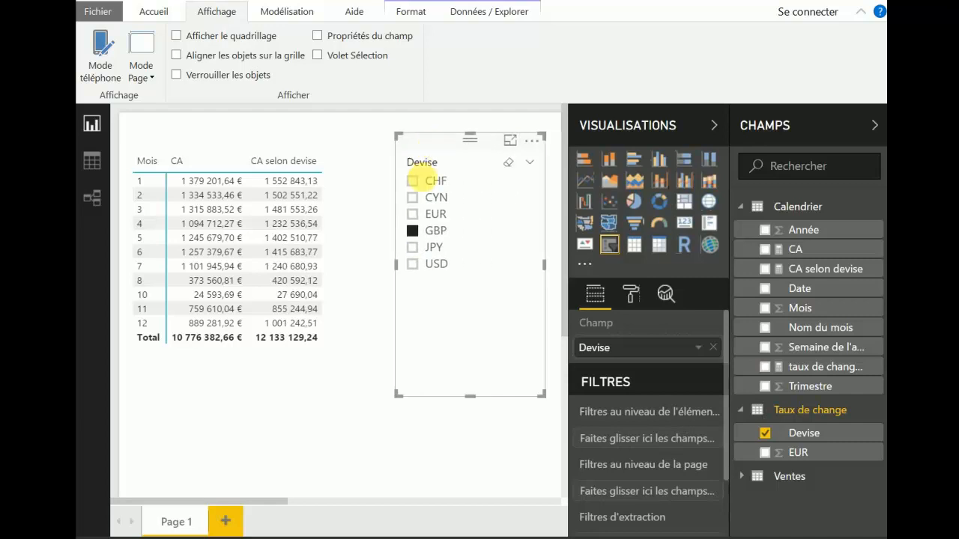
pyautogui.click(414, 248)
pyautogui.click(416, 266)
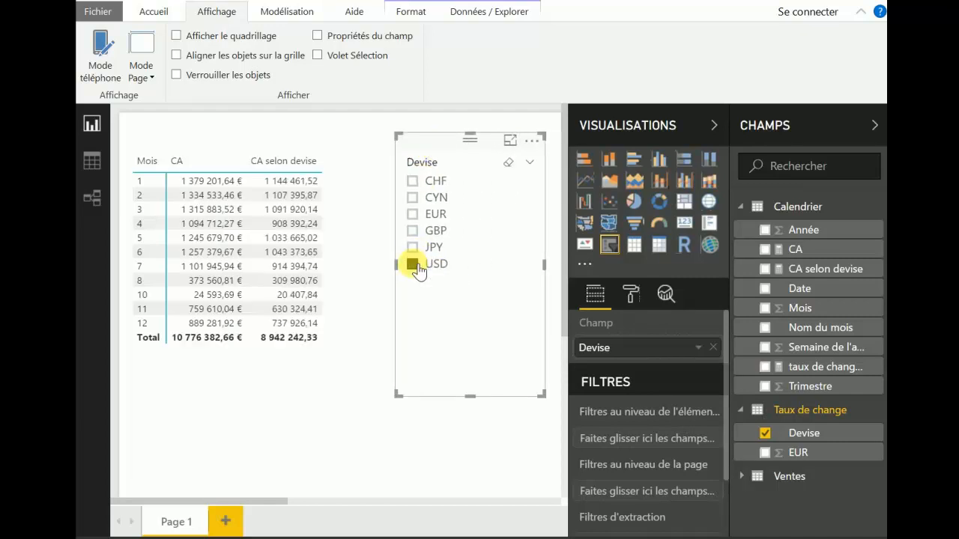
pyautogui.click(414, 248)
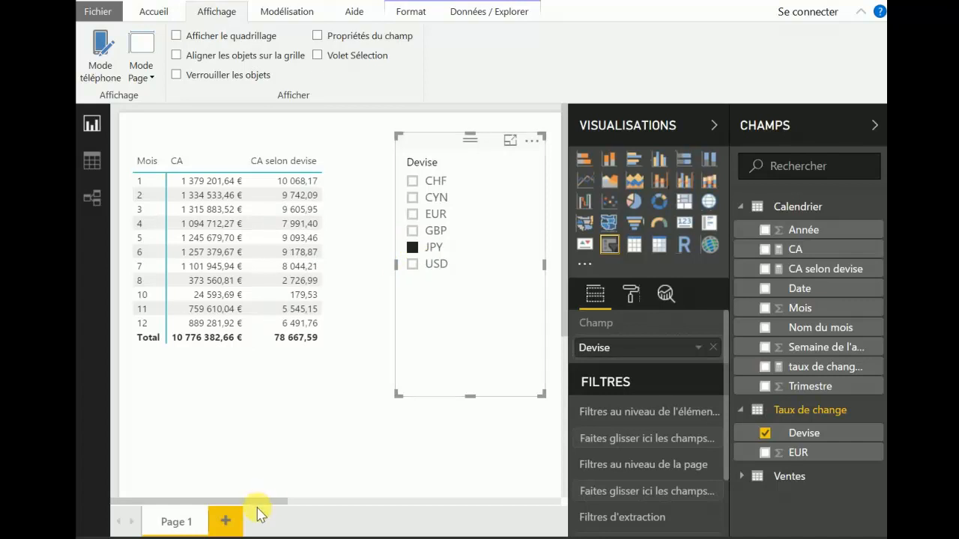
# - Move the taux de change selectionne card below the monthly matrix and test the slicer with GBP and CYN, ending on CYN
pyautogui.moveTo(258, 501); pyautogui.dragTo(355, 510)
pyautogui.moveTo(457, 167); pyautogui.dragTo(188, 378)
pyautogui.moveTo(263, 503); pyautogui.dragTo(117, 505)
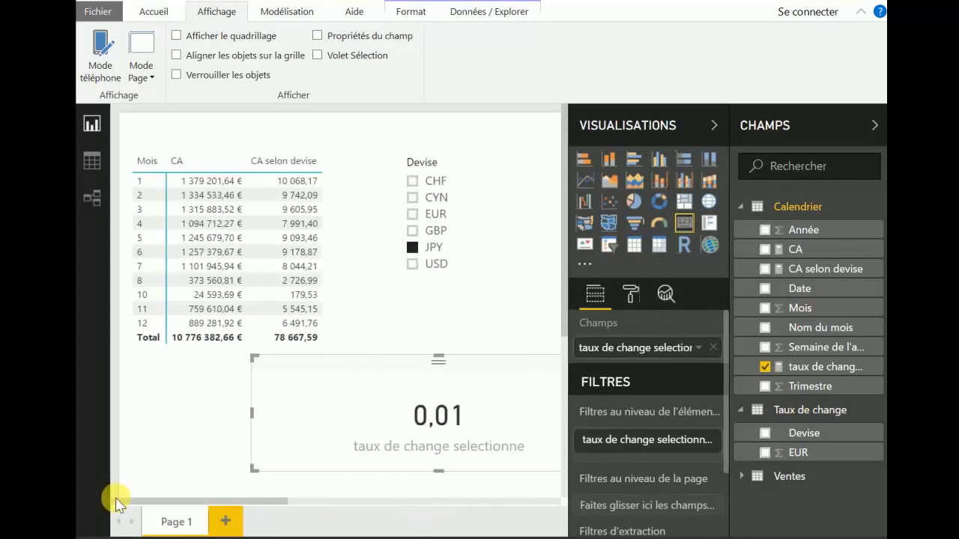
pyautogui.click(412, 230)
pyautogui.click(418, 200)
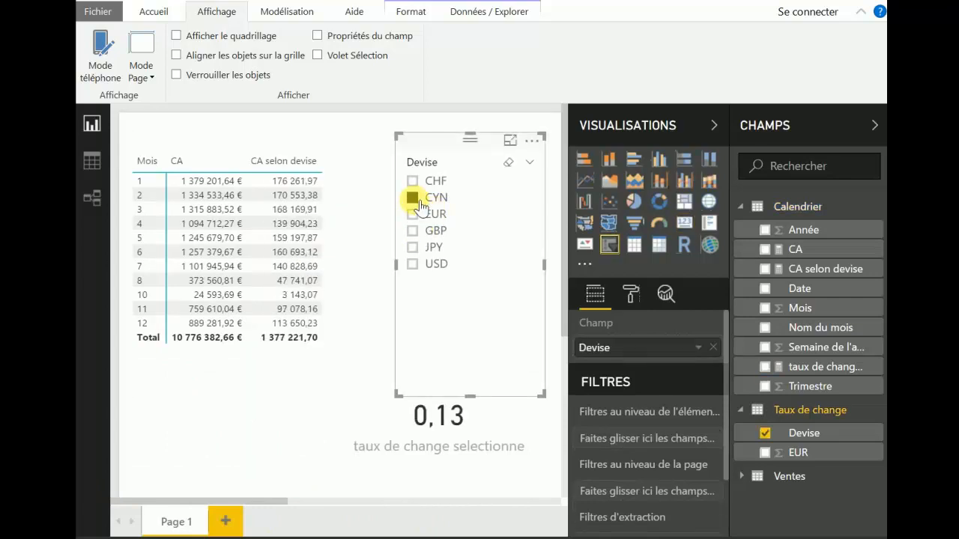
# - In the relationships view, move the Taux de change table closer to Calendrier and Ventes, and return to the report with nothing selected
pyautogui.click(90, 198)
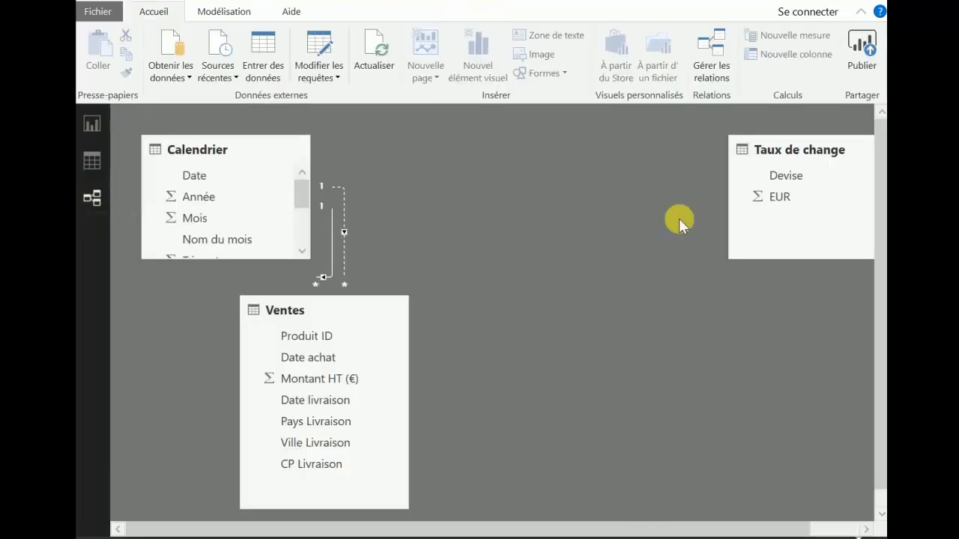
pyautogui.moveTo(775, 152); pyautogui.dragTo(560, 196)
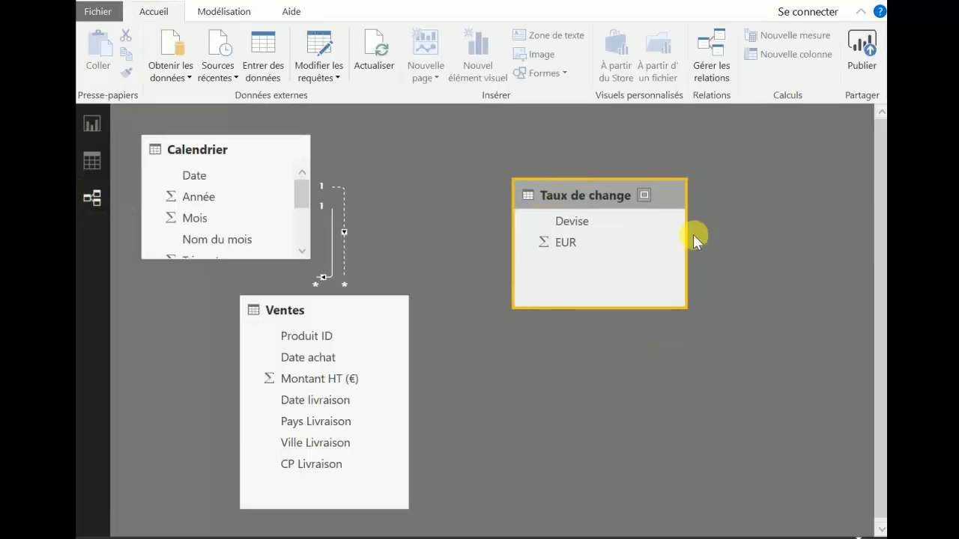
pyautogui.click(91, 123)
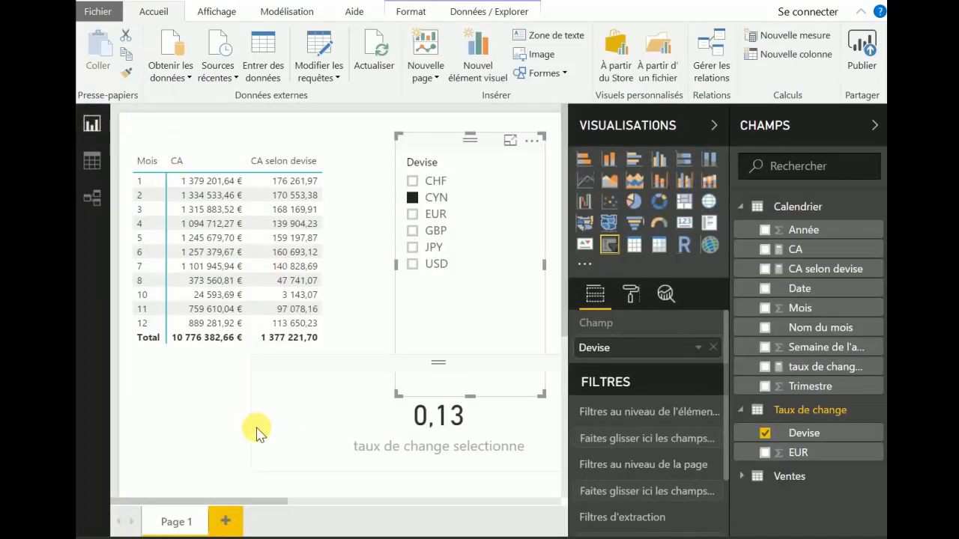
pyautogui.click(194, 427)
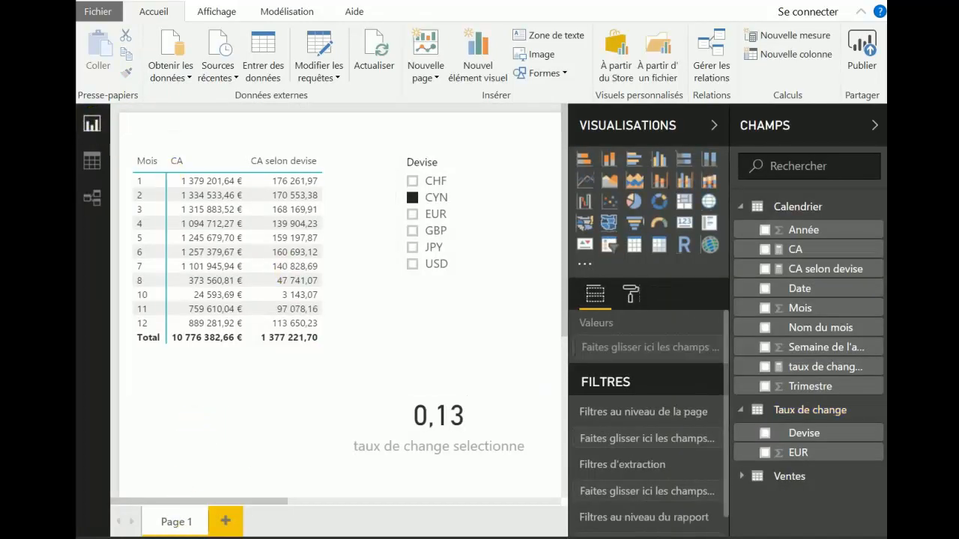